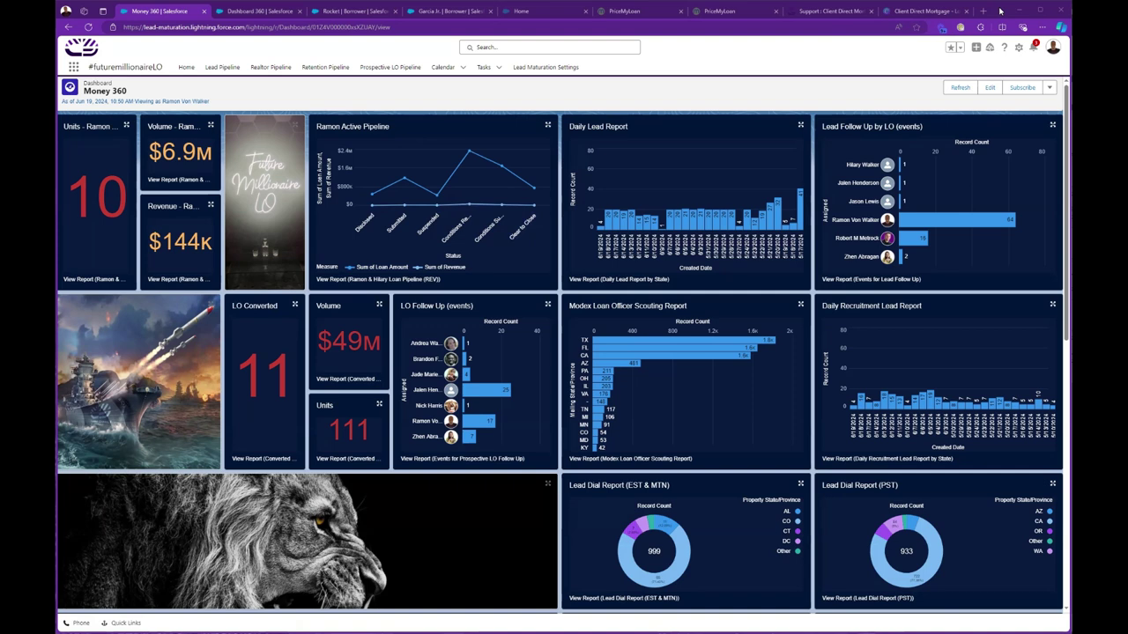
- Scroll through the Dashboard 360 loan charts, then open the Rocket | Borrower record ($388,000, Application Completed)
key("ctrl+l")
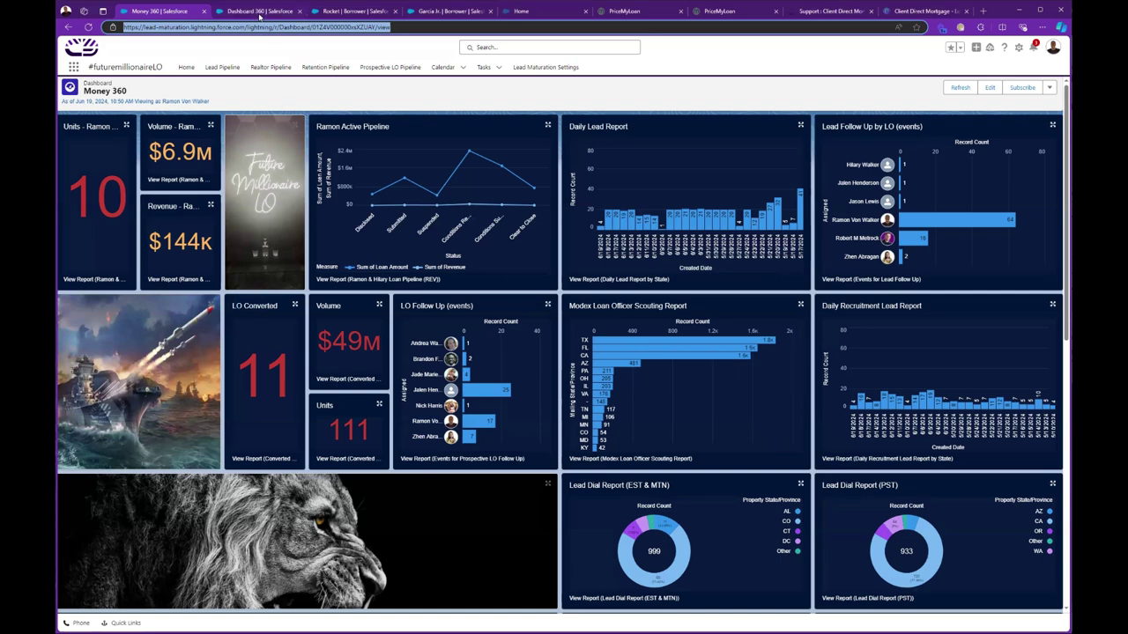
left_click(254, 11)
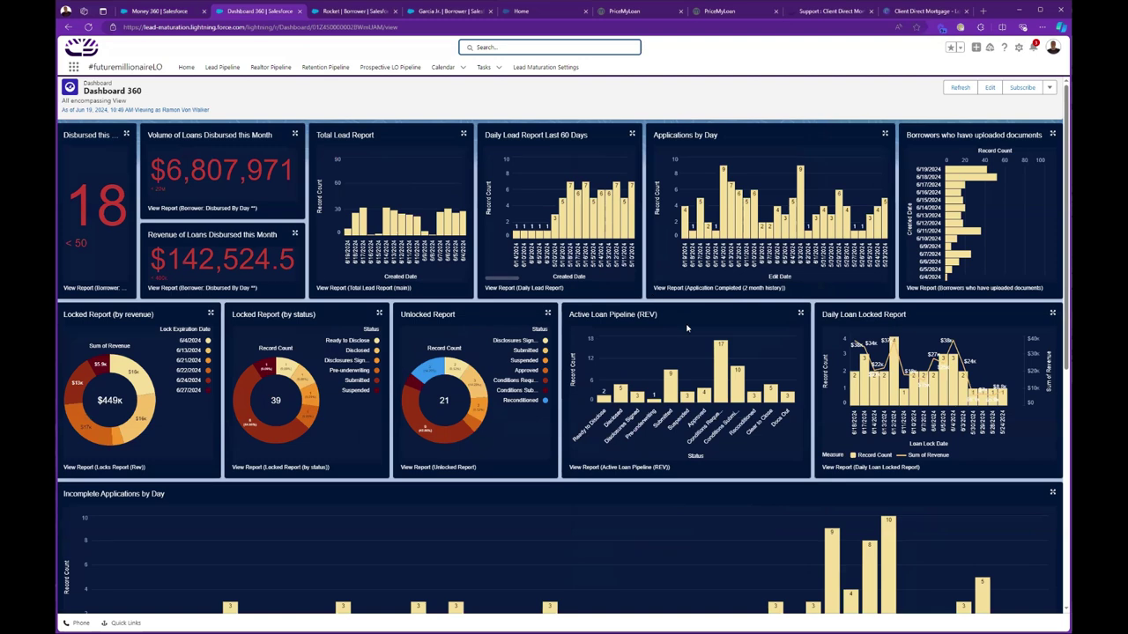
scroll(688, 327, "down", 2)
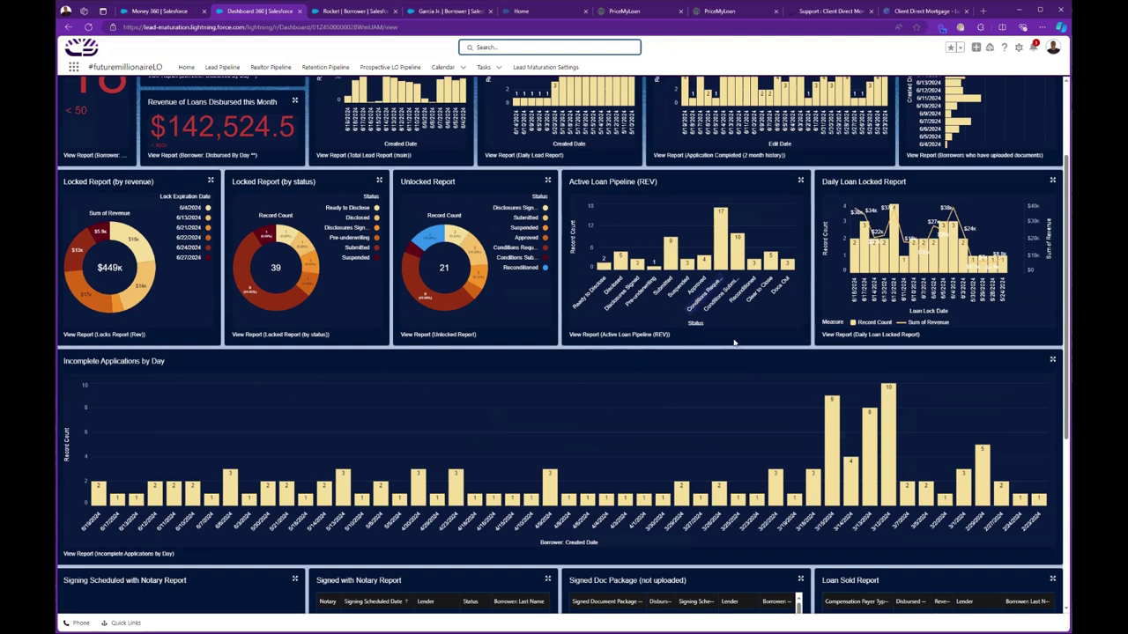
scroll(735, 352, "up", 1)
scroll(575, 311, "down", 1)
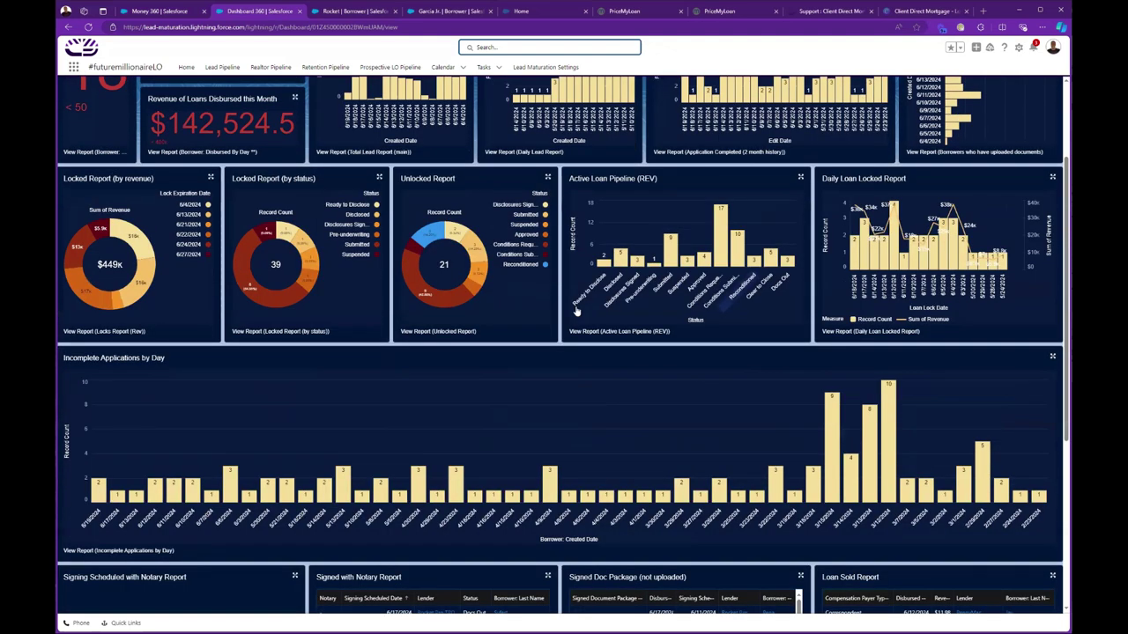
left_click(351, 12)
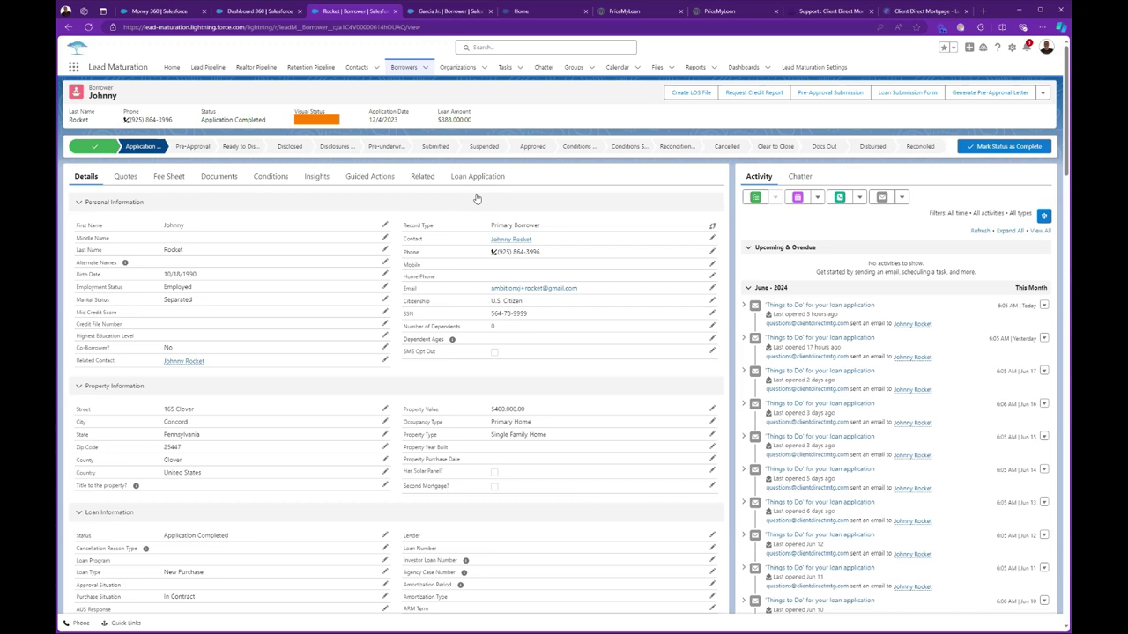
- Open Modify Loan Application, go back Home, then open Submit Documents to list the requested documents
left_click(527, 11)
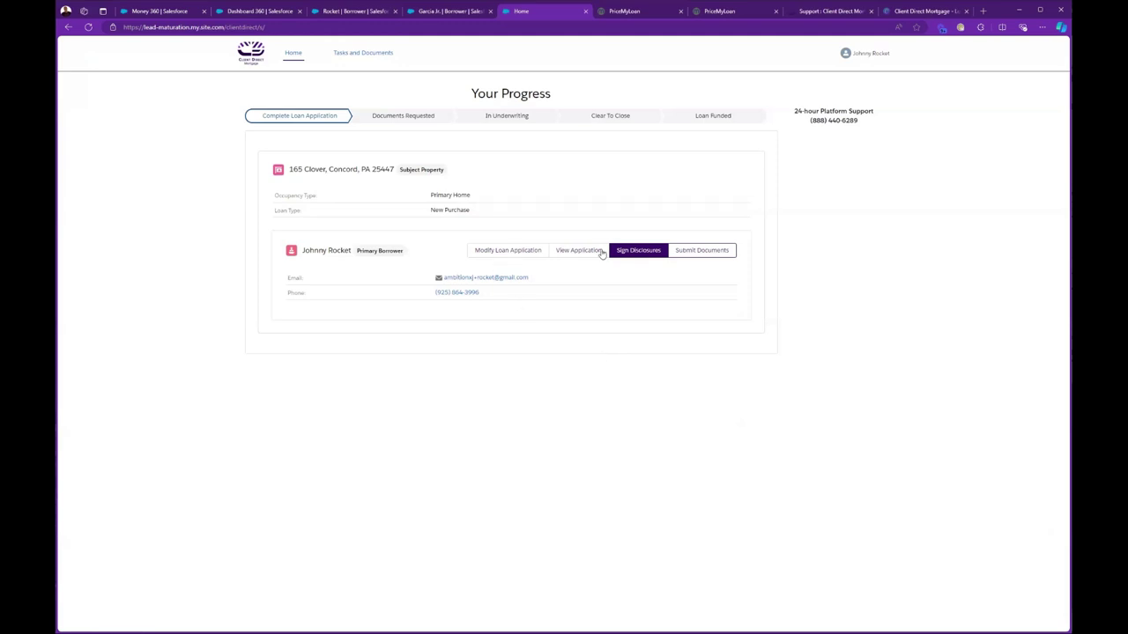
left_click(520, 257)
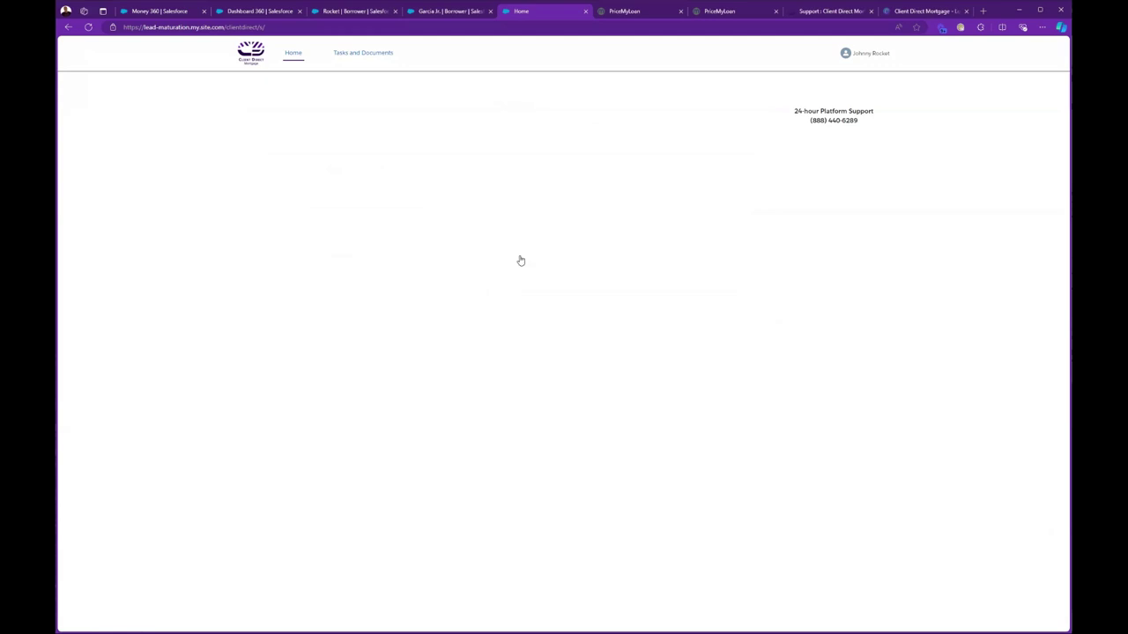
left_click(256, 60)
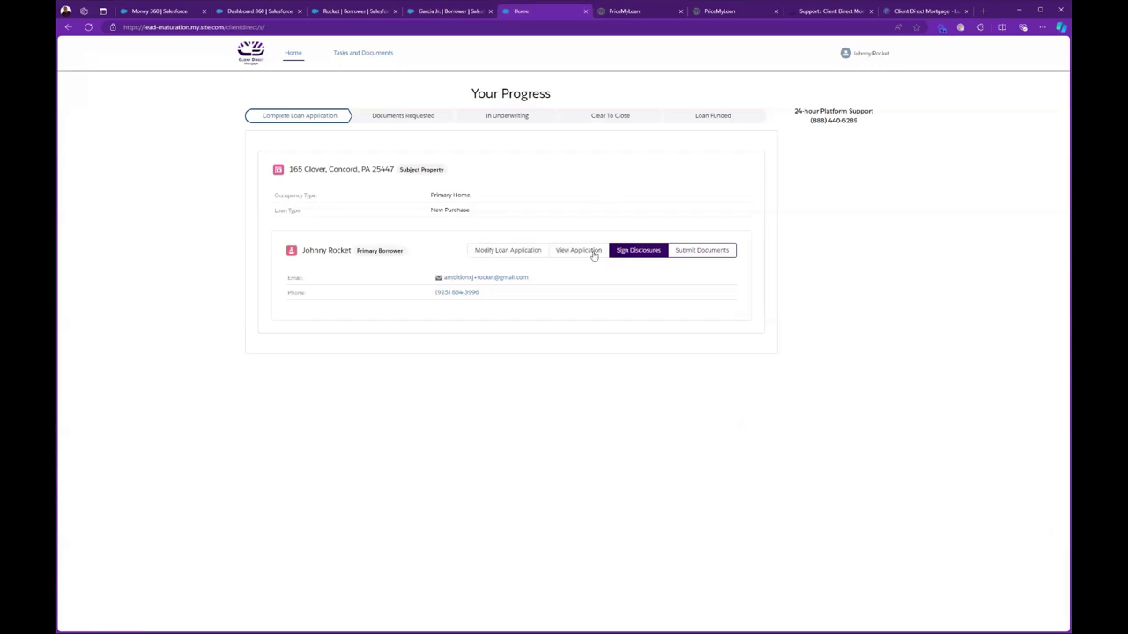
left_click(701, 253)
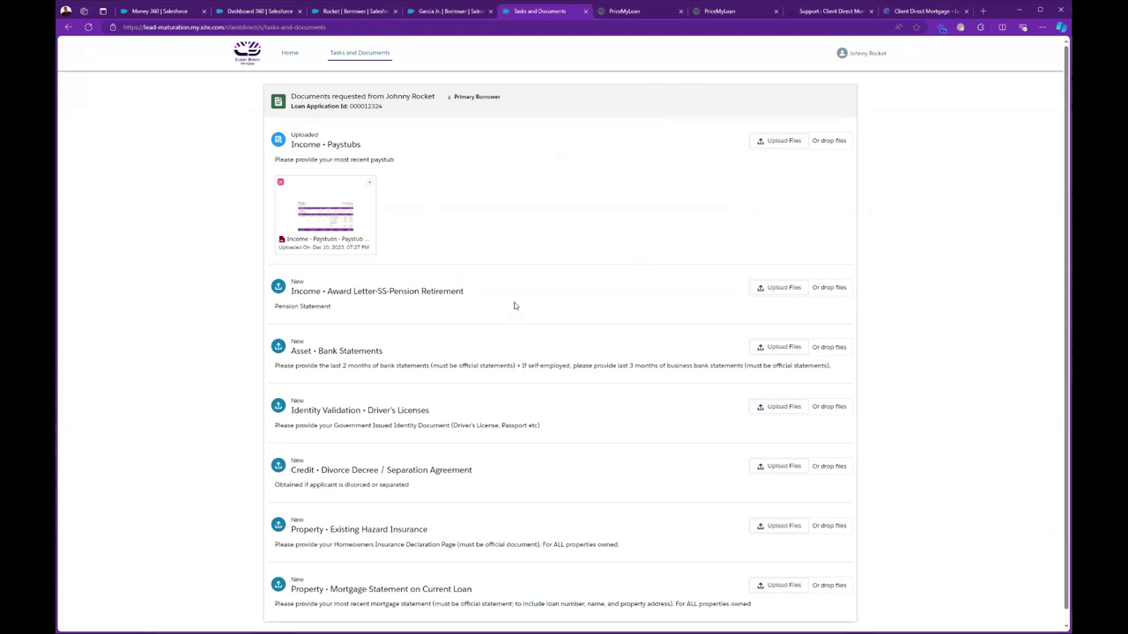
- Return to the portal's Home progress page
left_click(290, 54)
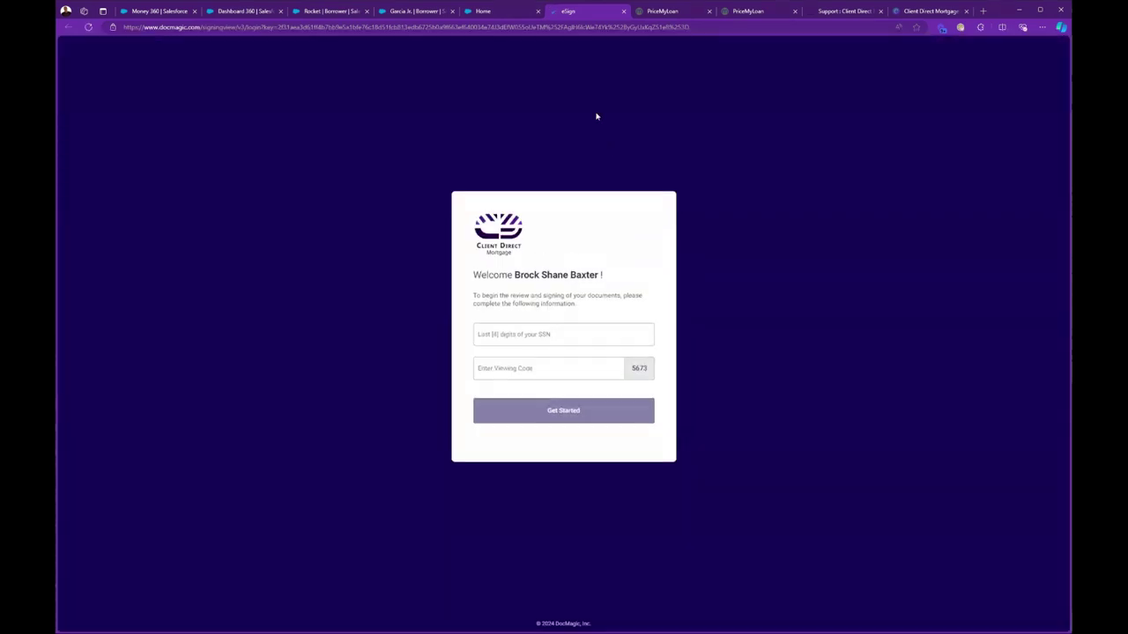
left_click(500, 13)
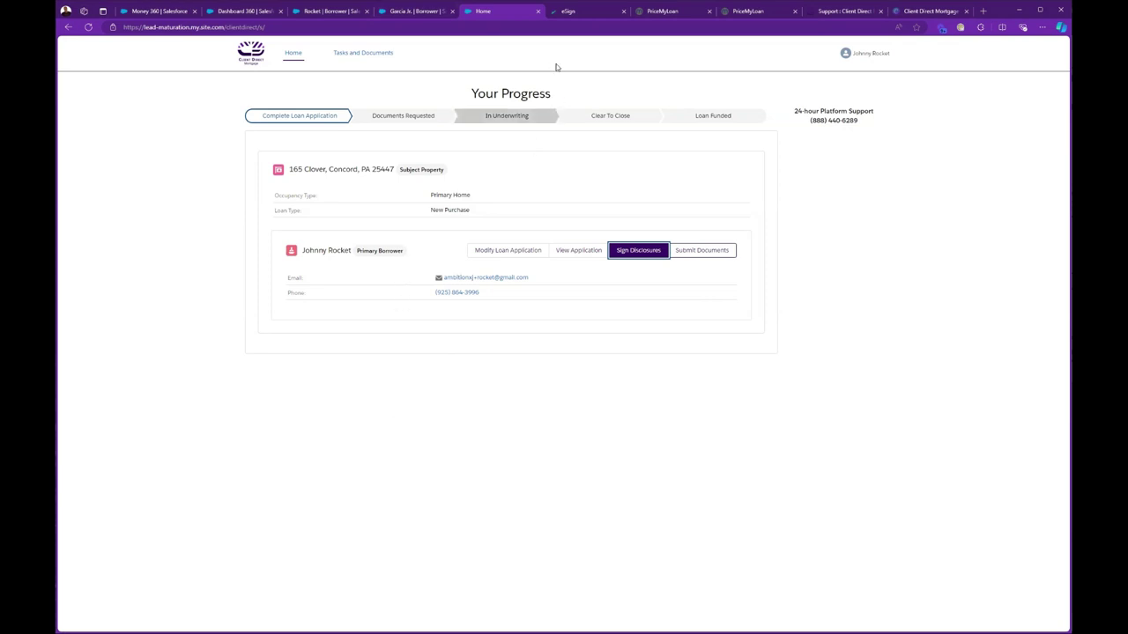
mouse_move(408, 13)
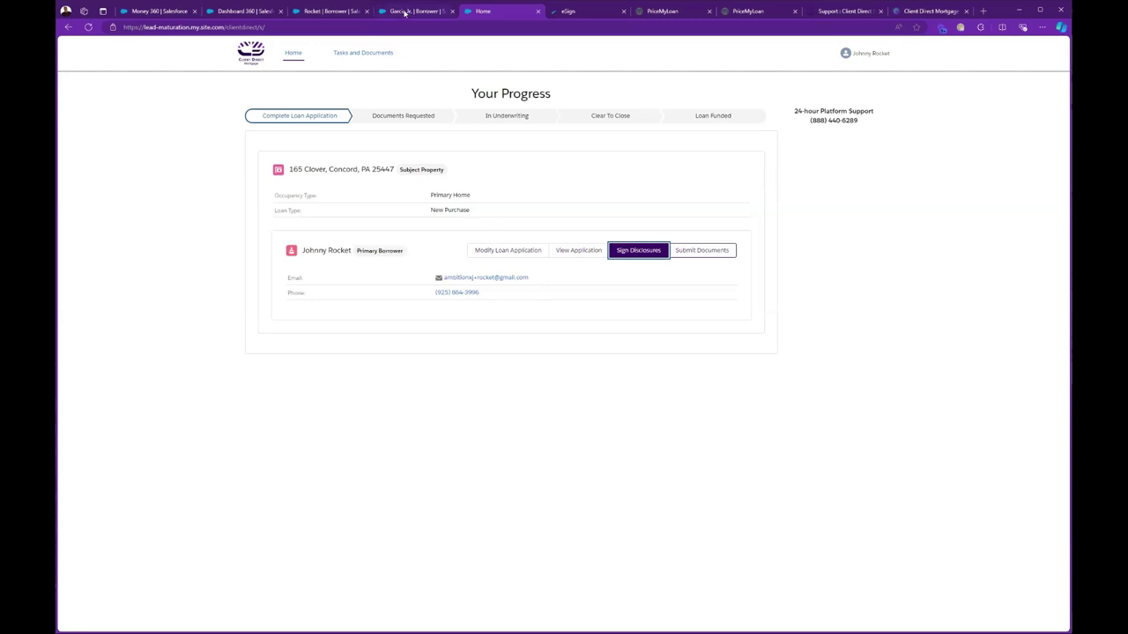
- Open the borrower's Documents tab and scroll through the Paystubs, W-2's, Purchase Contract, pension letter and bank statement cards
left_click(316, 12)
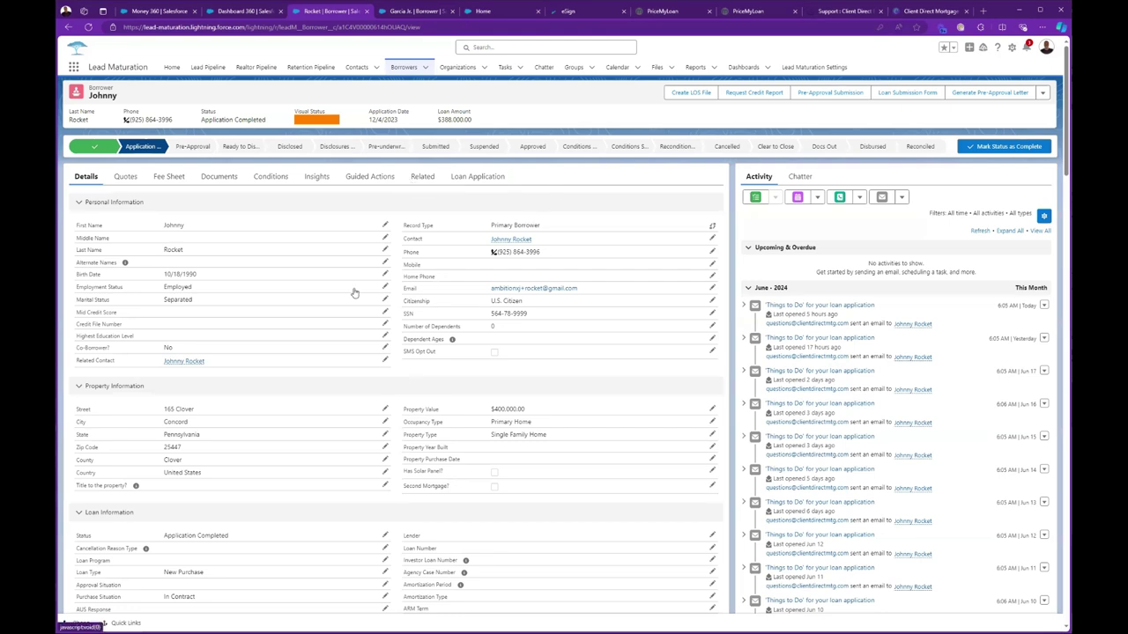
left_click(224, 180)
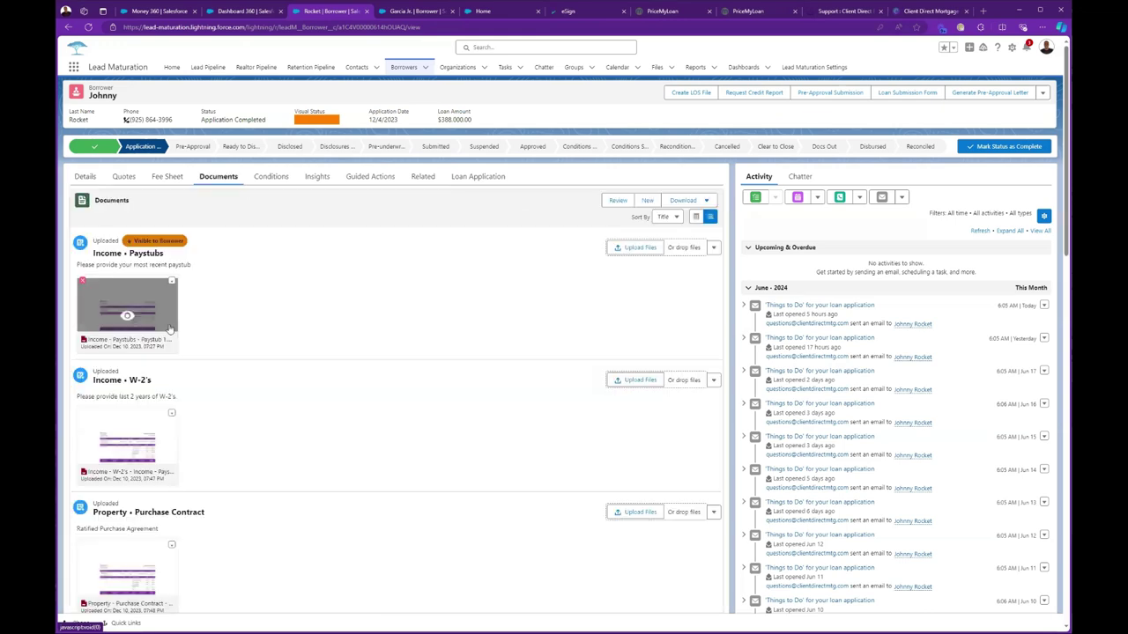
scroll(209, 322, "down", 2)
scroll(205, 419, "down", 2)
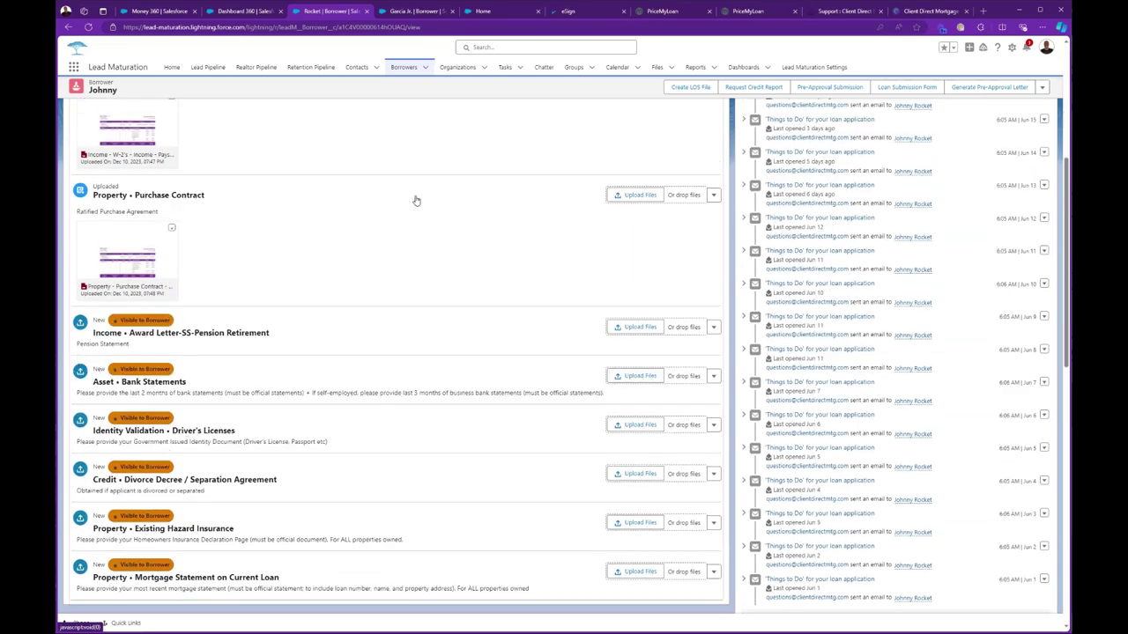
scroll(287, 467, "up", 1)
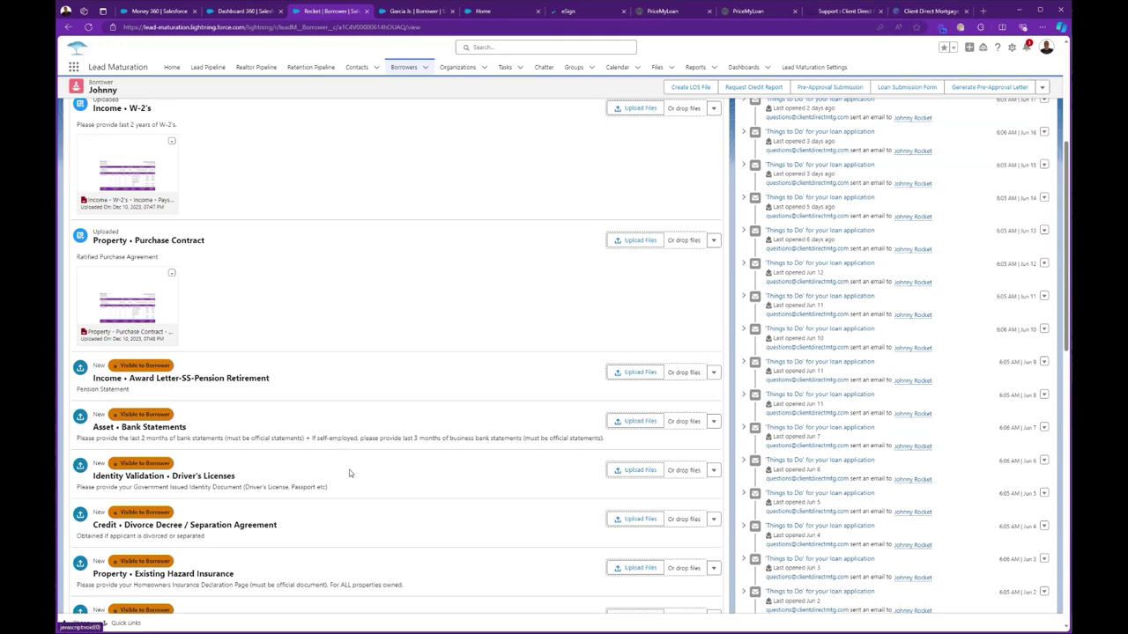
scroll(349, 470, "up", 2)
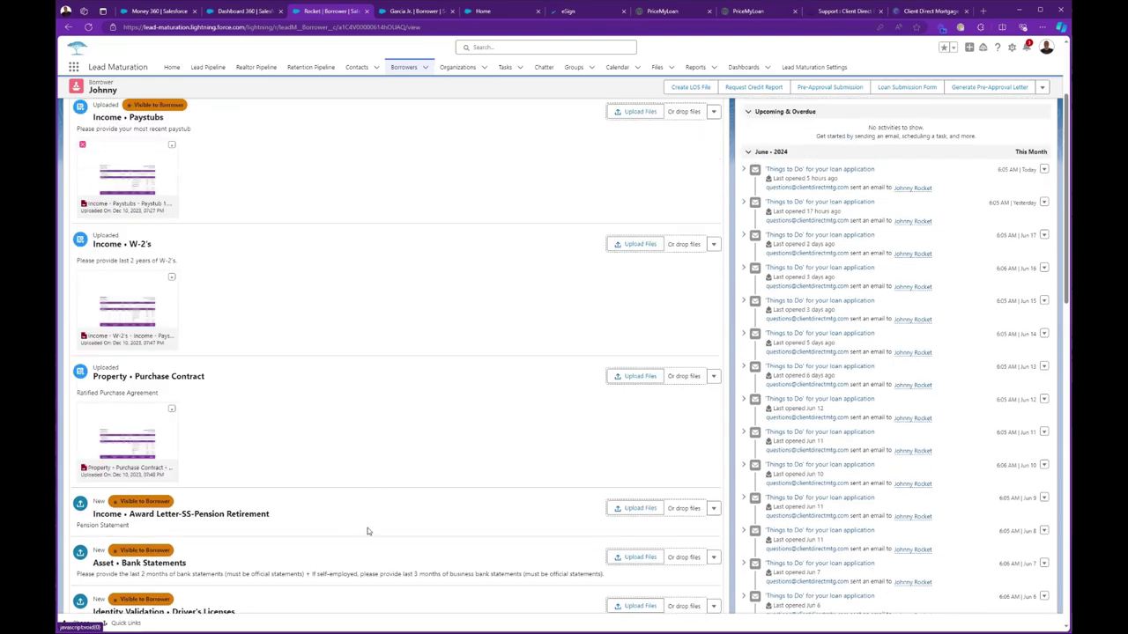
scroll(367, 528, "up", 2)
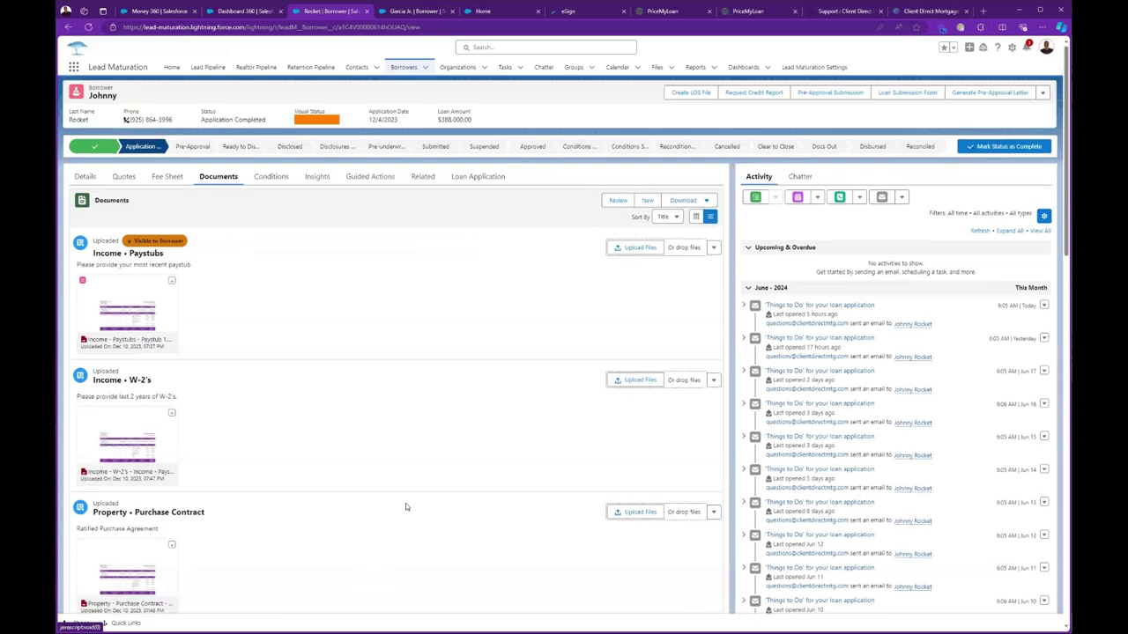
left_click(798, 306)
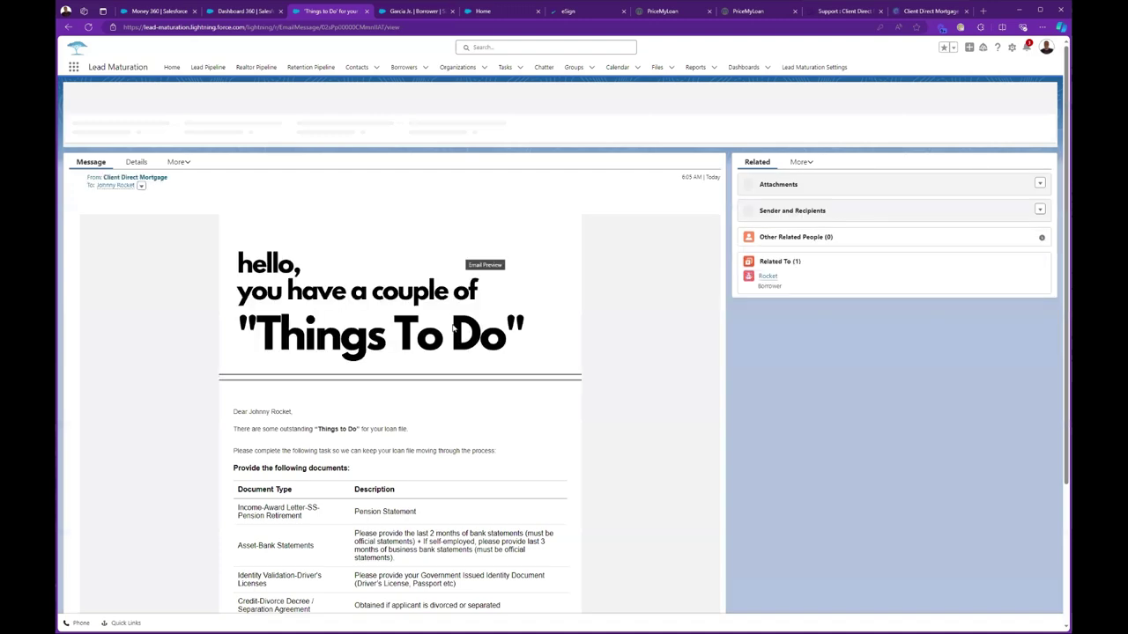
scroll(433, 415, "down", 2)
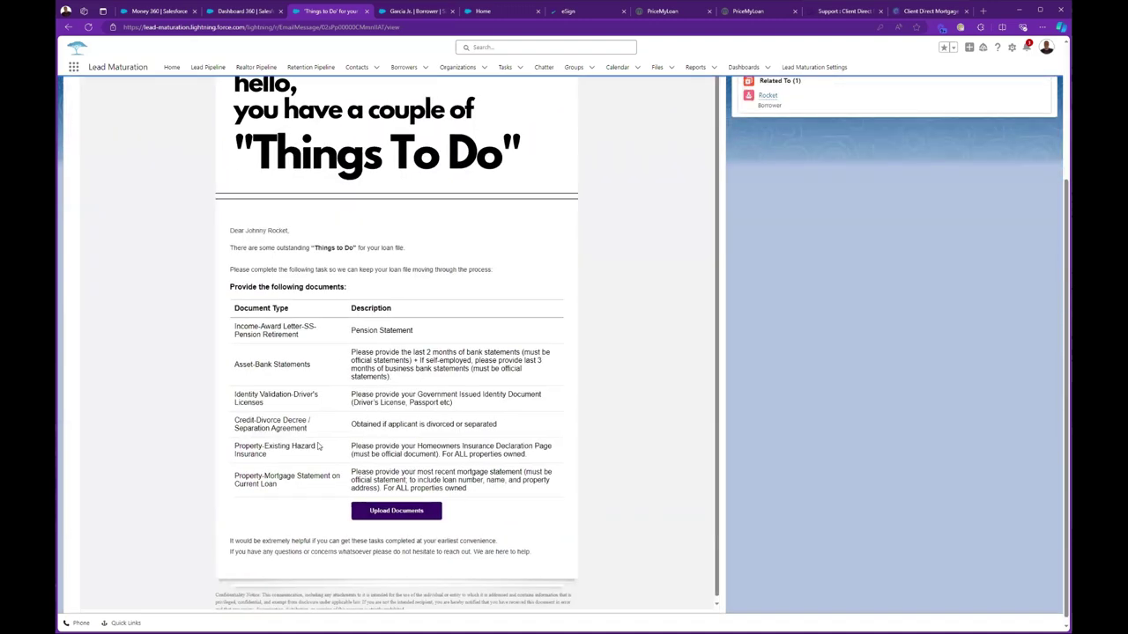
scroll(403, 391, "up", 3)
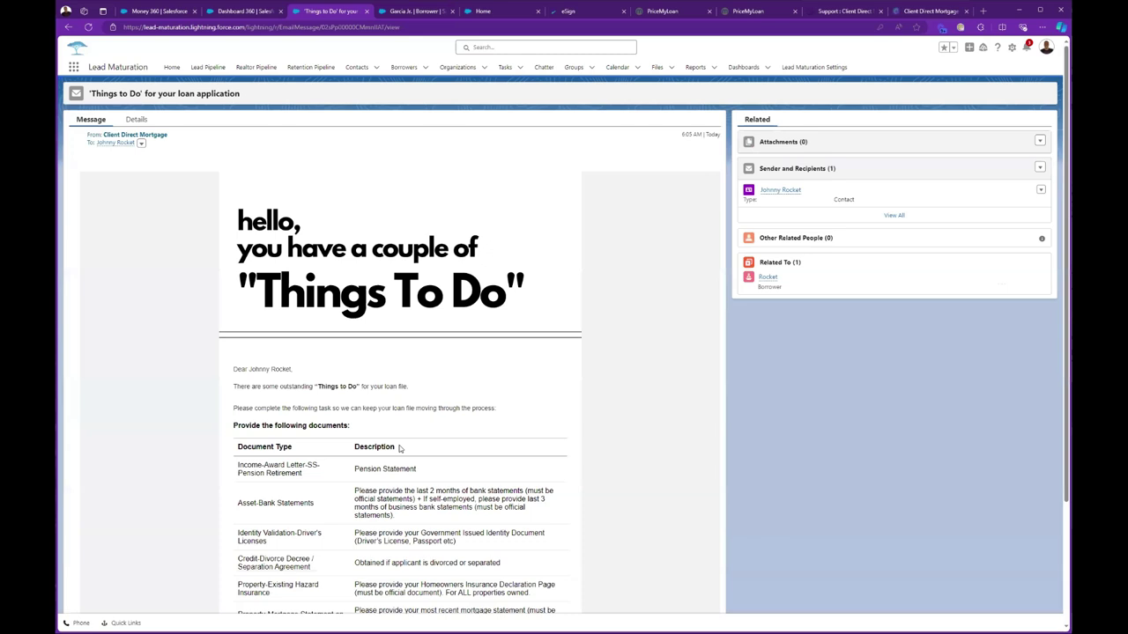
scroll(284, 374, "down", 1)
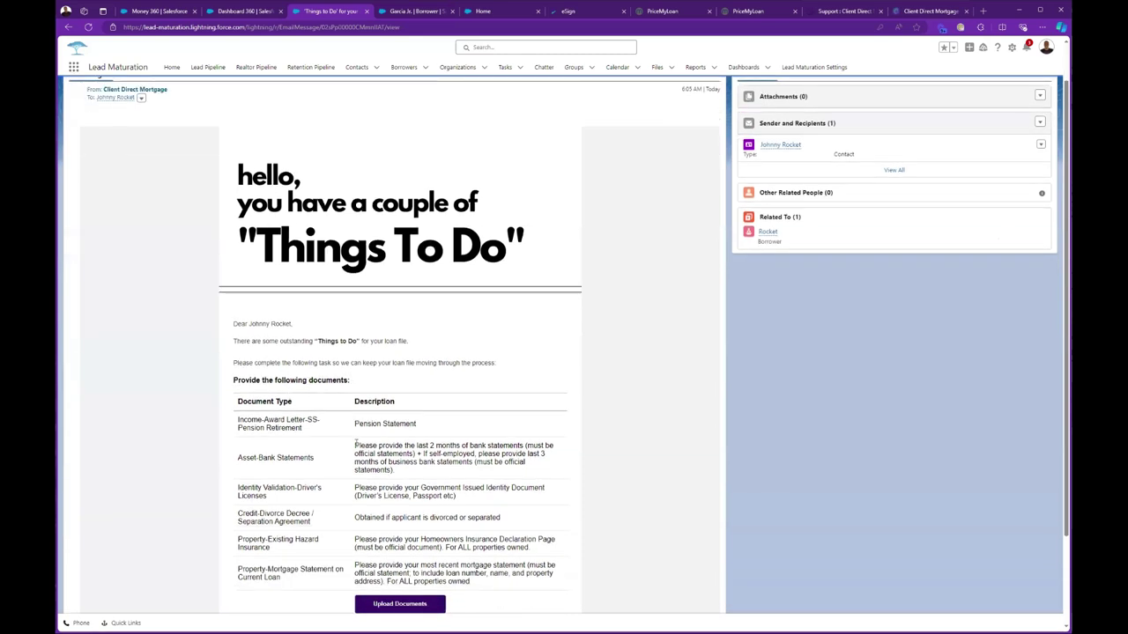
scroll(305, 378, "down", 1)
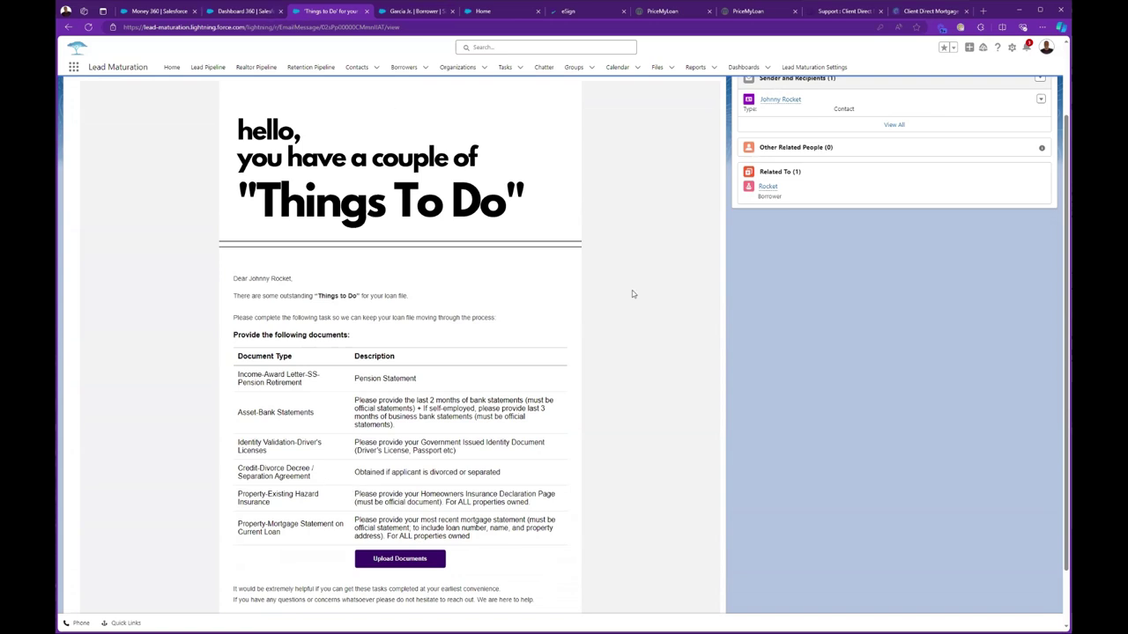
- Return to the borrower record and scroll through its Personal, Property, Loan Information and Milestones details
key("alt+Left")
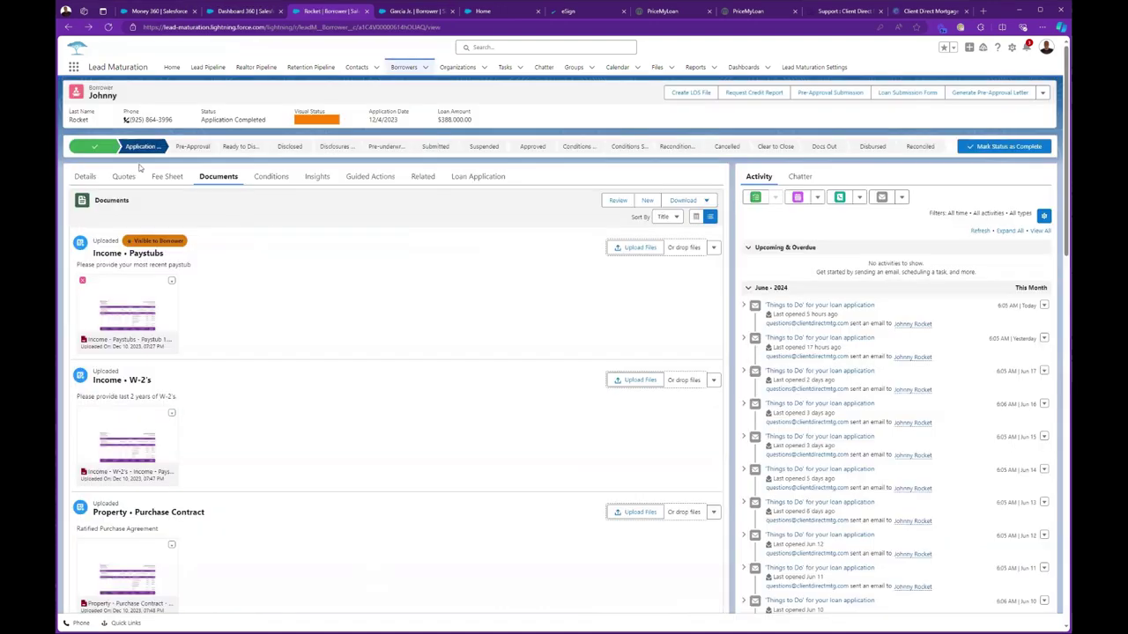
left_click(94, 181)
scroll(438, 269, "down", 1)
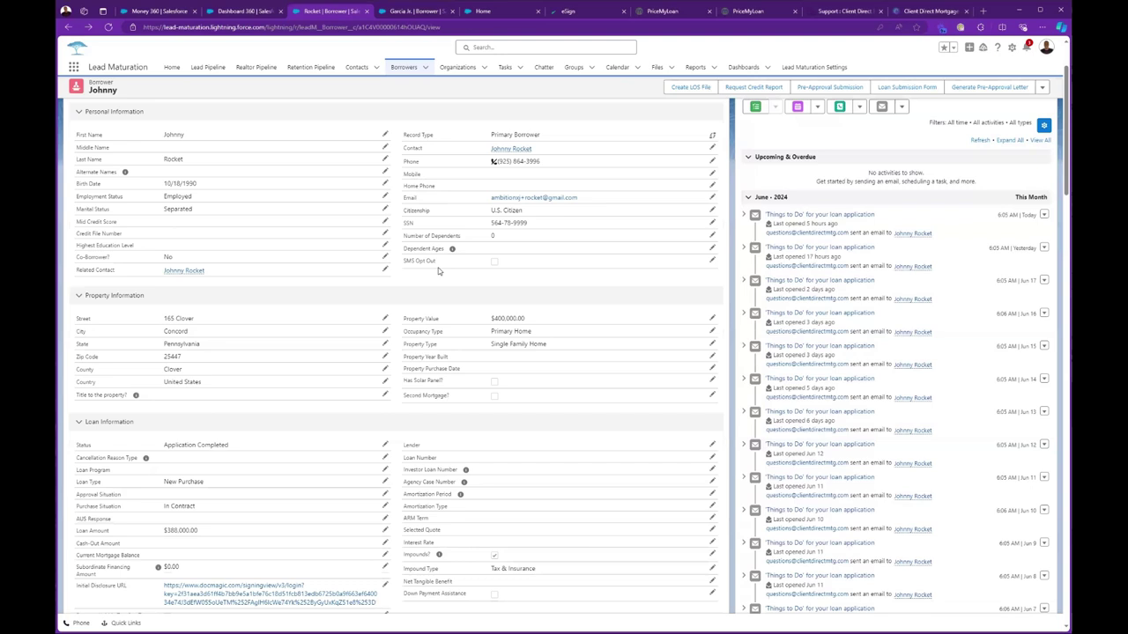
scroll(438, 268, "down", 1)
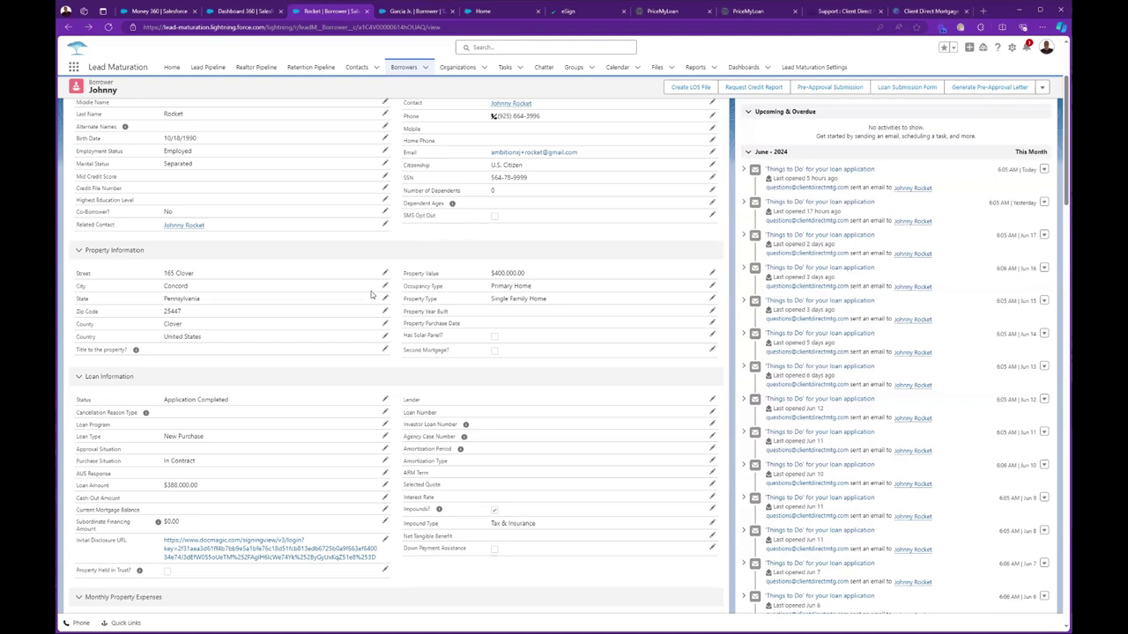
scroll(371, 296, "down", 1)
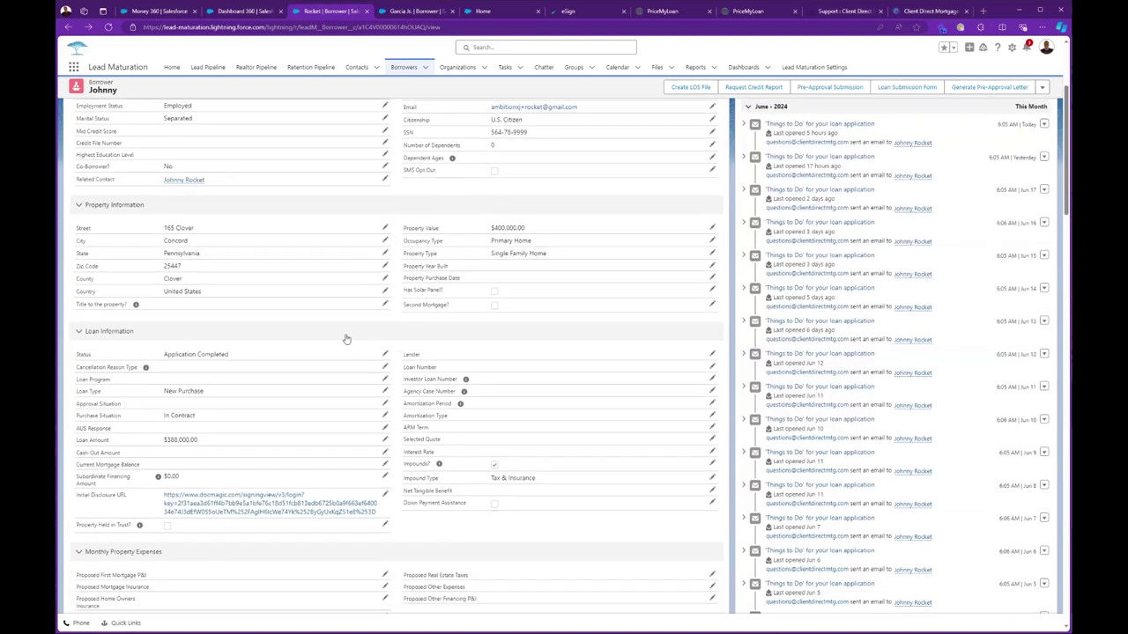
scroll(282, 362, "down", 1)
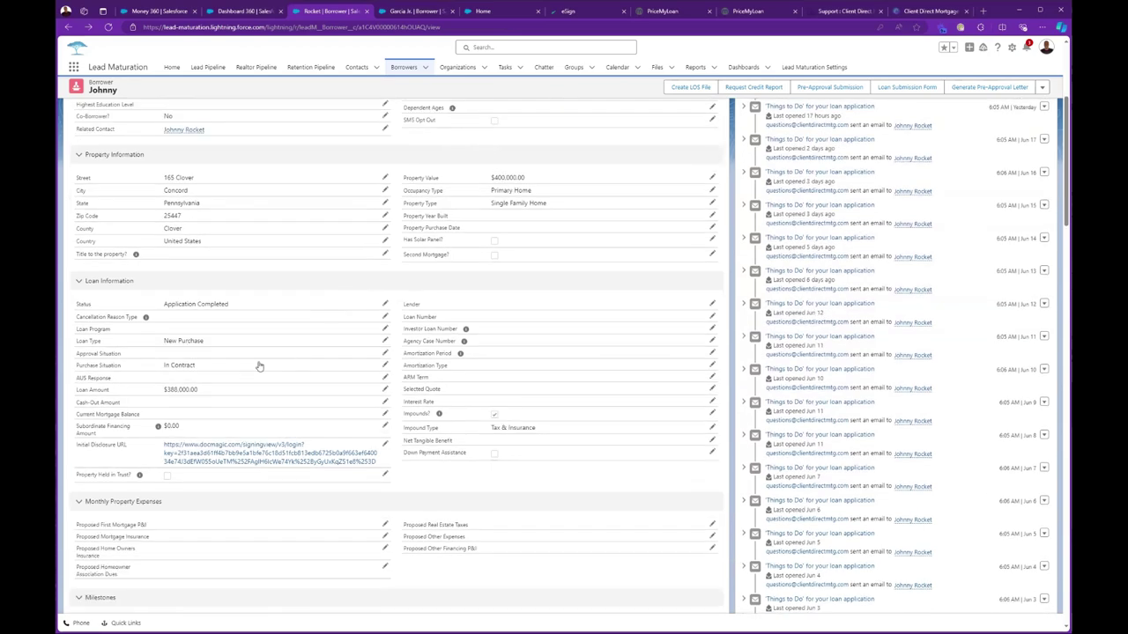
scroll(260, 366, "down", 2)
scroll(227, 387, "down", 1)
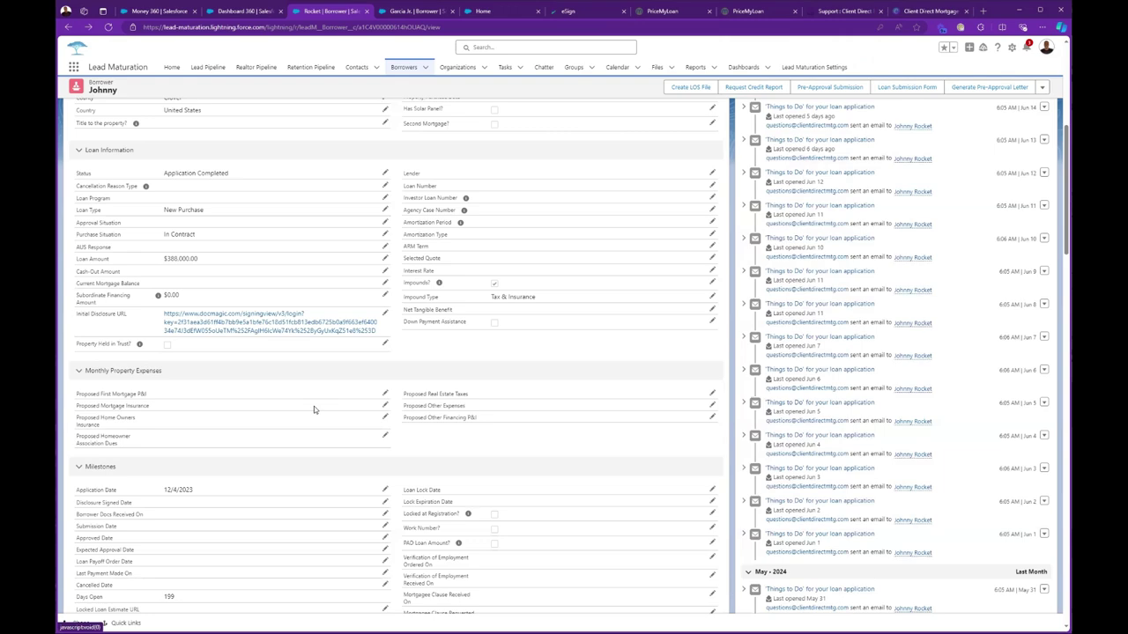
scroll(435, 318, "up", 3)
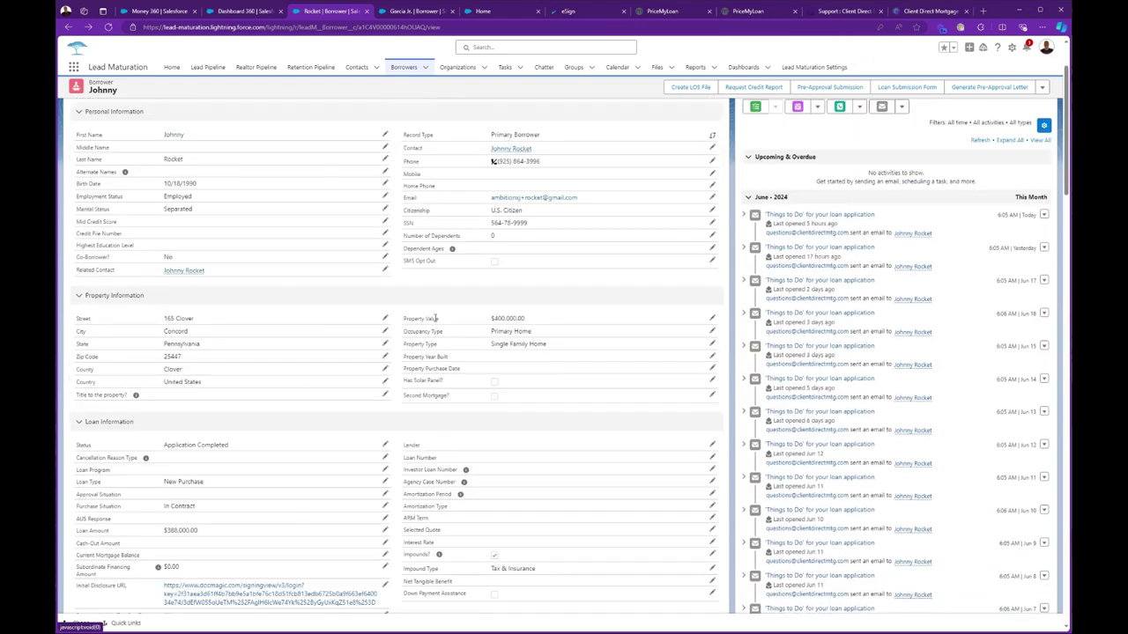
scroll(435, 318, "up", 2)
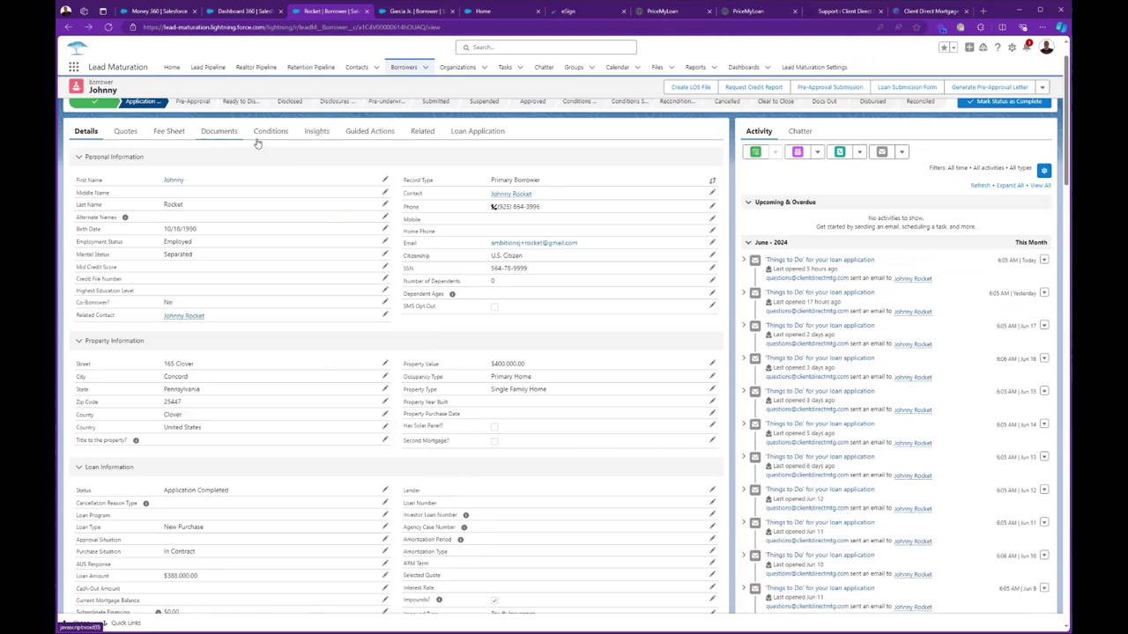
- Start a New Document request from the Documents list, pick a category, then cancel it
left_click(218, 132)
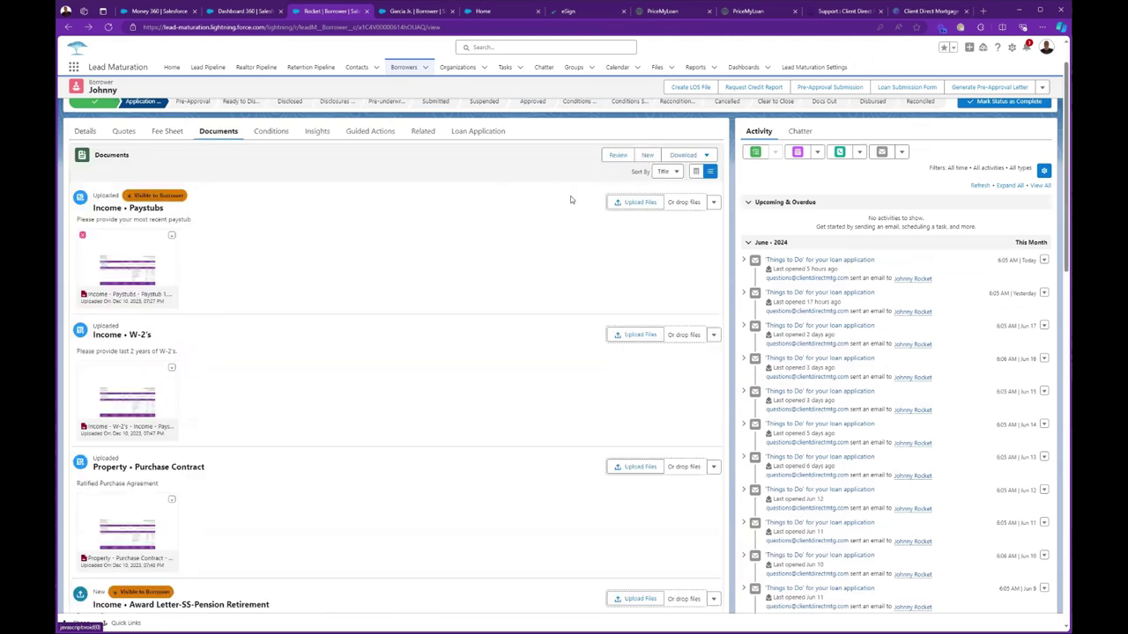
left_click(648, 156)
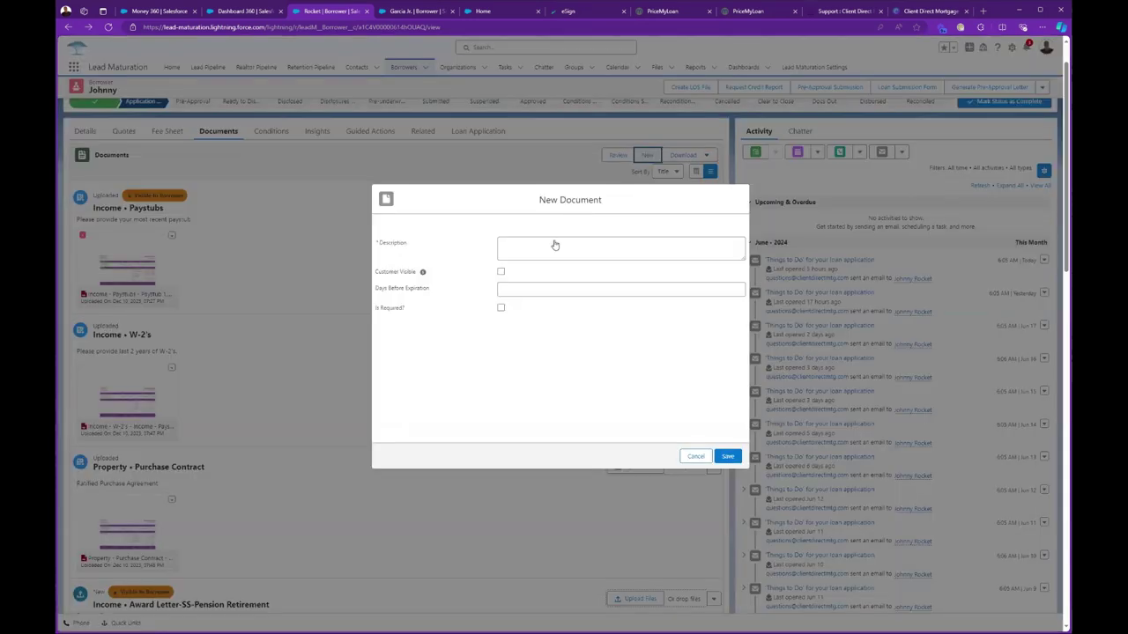
left_click(555, 231)
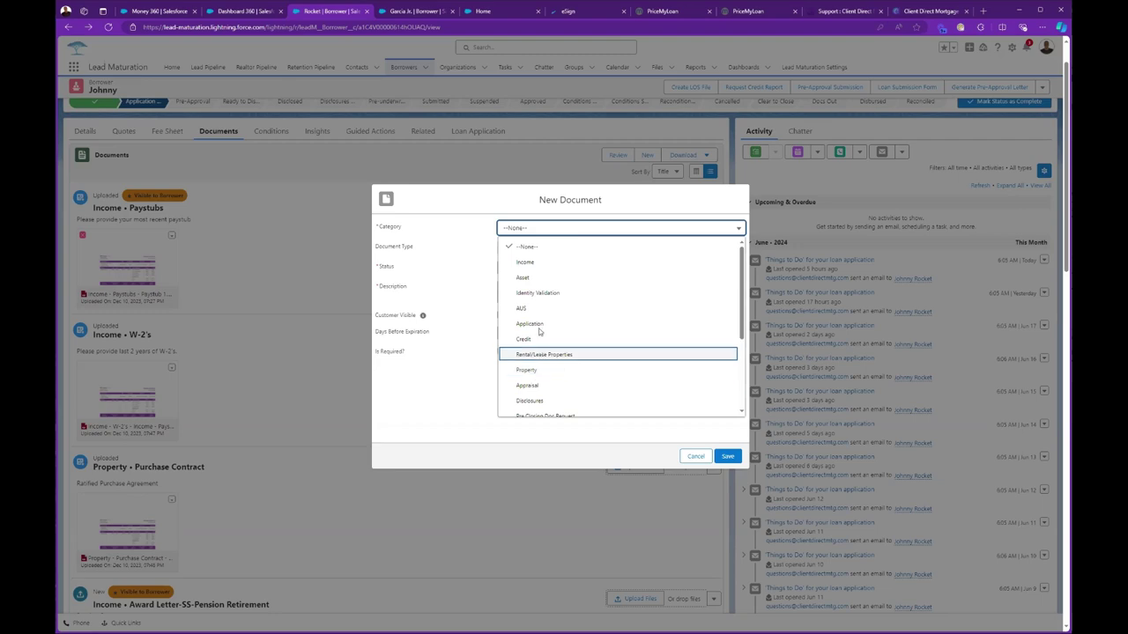
left_click(696, 457)
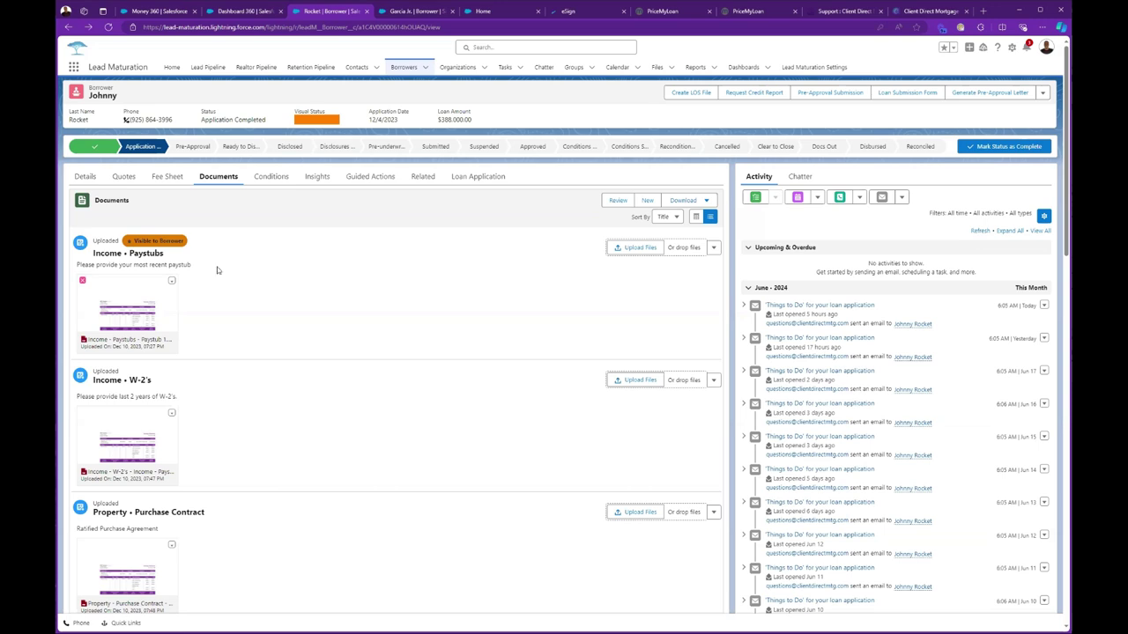
- Switch the borrower record to its Details tab
left_click(91, 179)
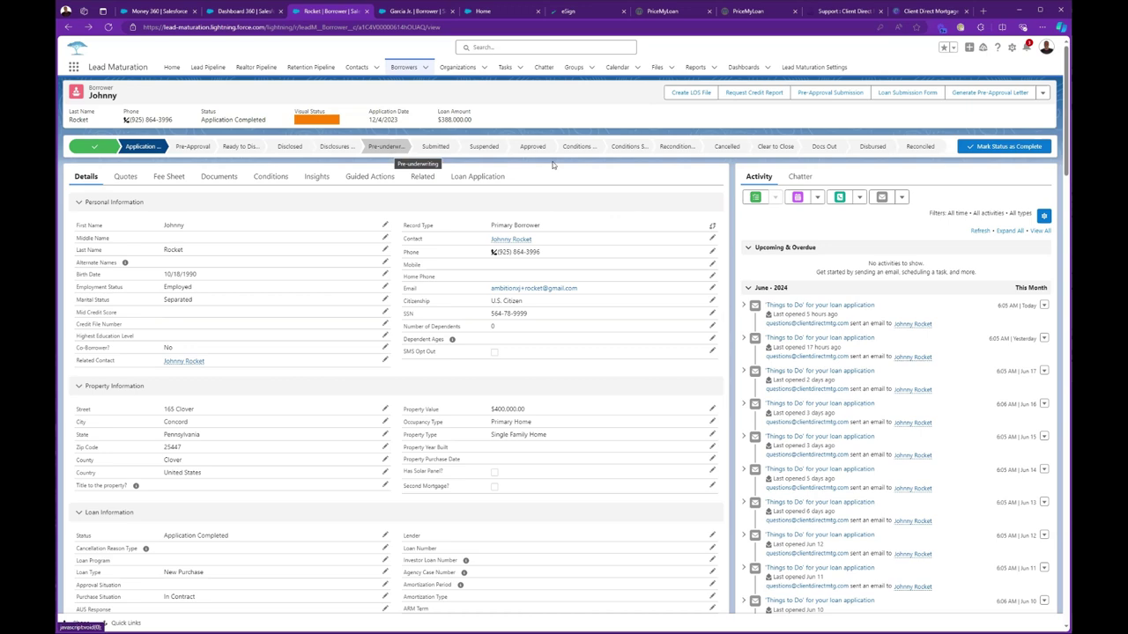
- Switch to the second borrower's record and scroll through its $549,000 VA IRRRL refinance details
left_click(399, 13)
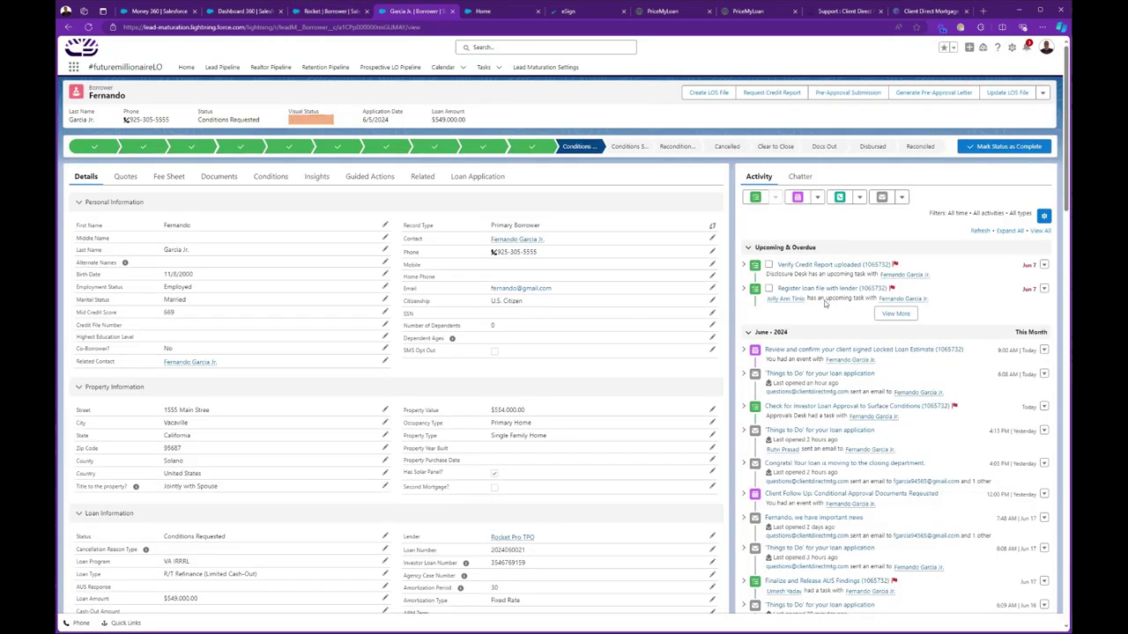
scroll(823, 304, "down", 1)
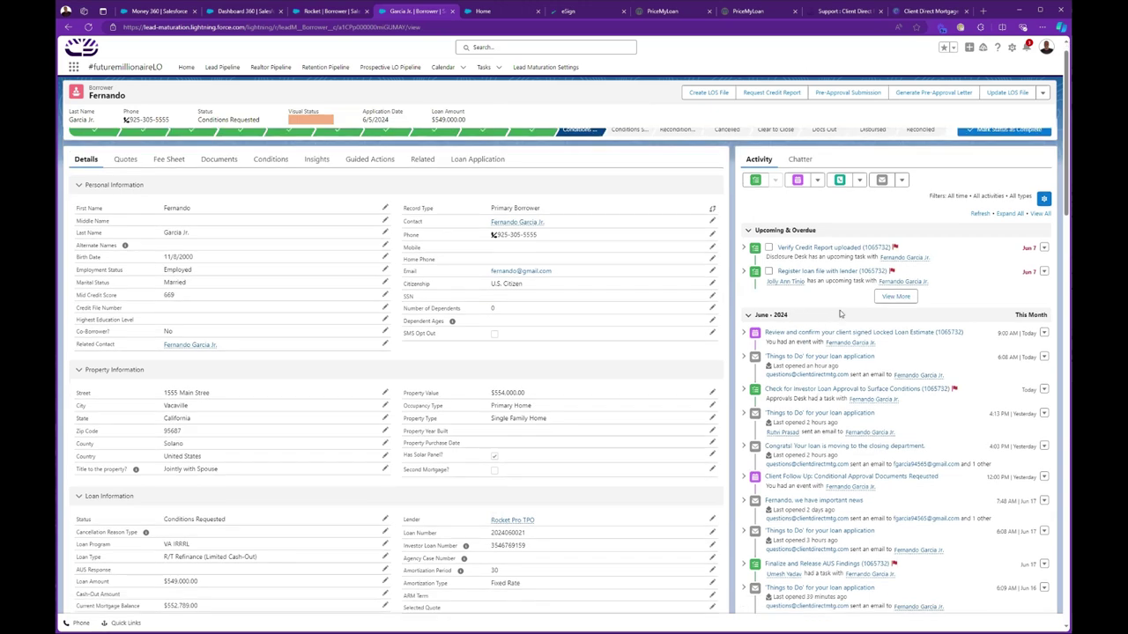
scroll(840, 314, "down", 1)
mouse_move(842, 377)
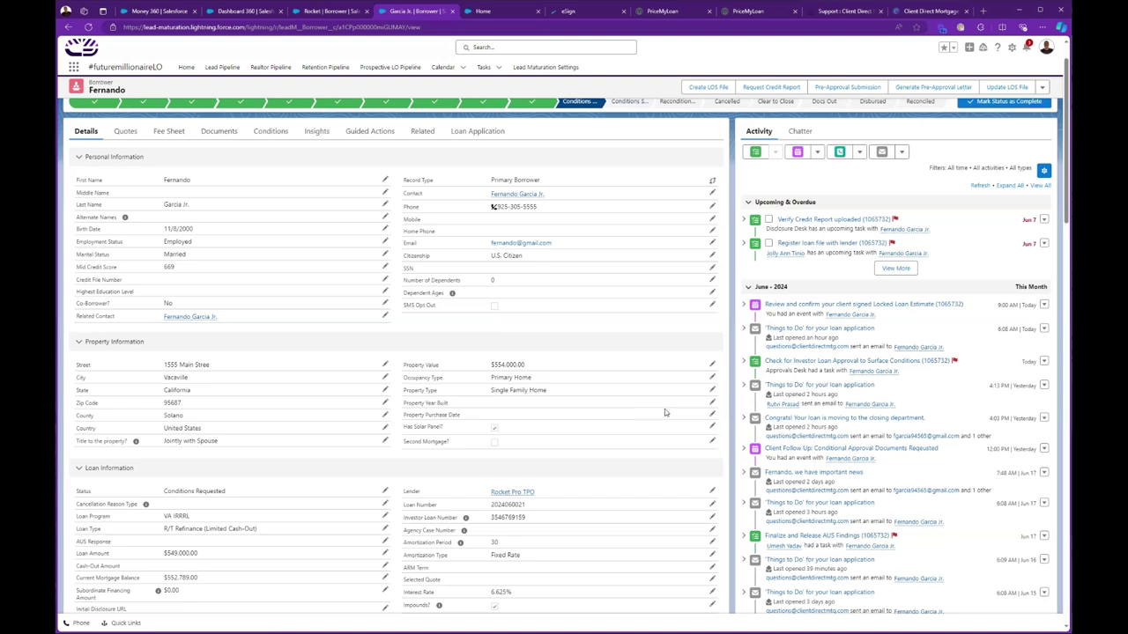
scroll(678, 402, "down", 1)
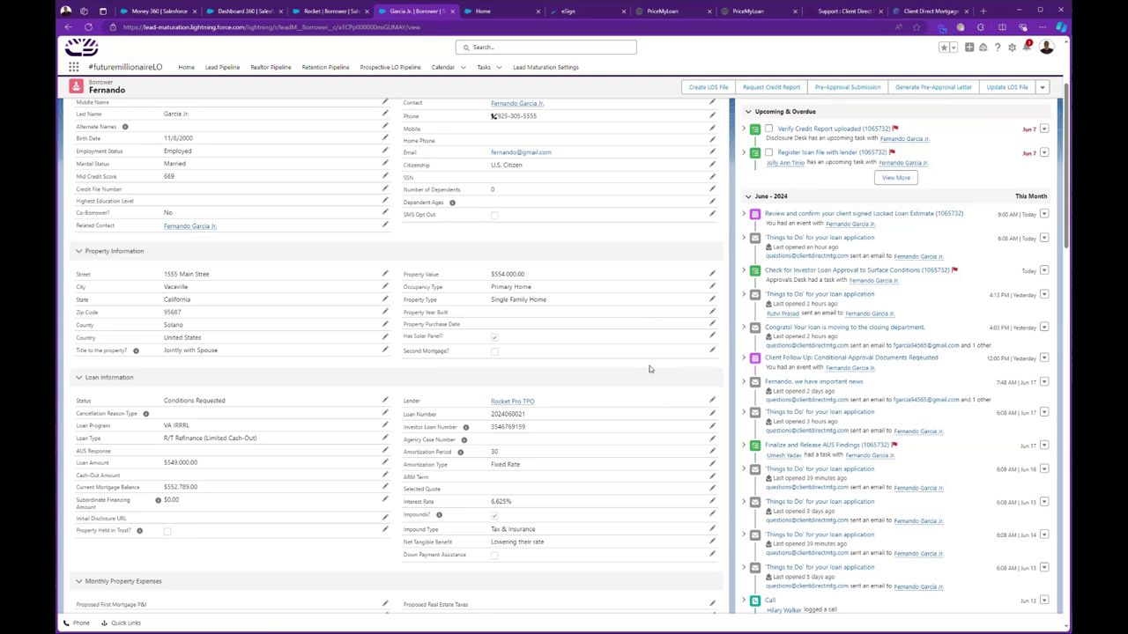
scroll(586, 353, "down", 3)
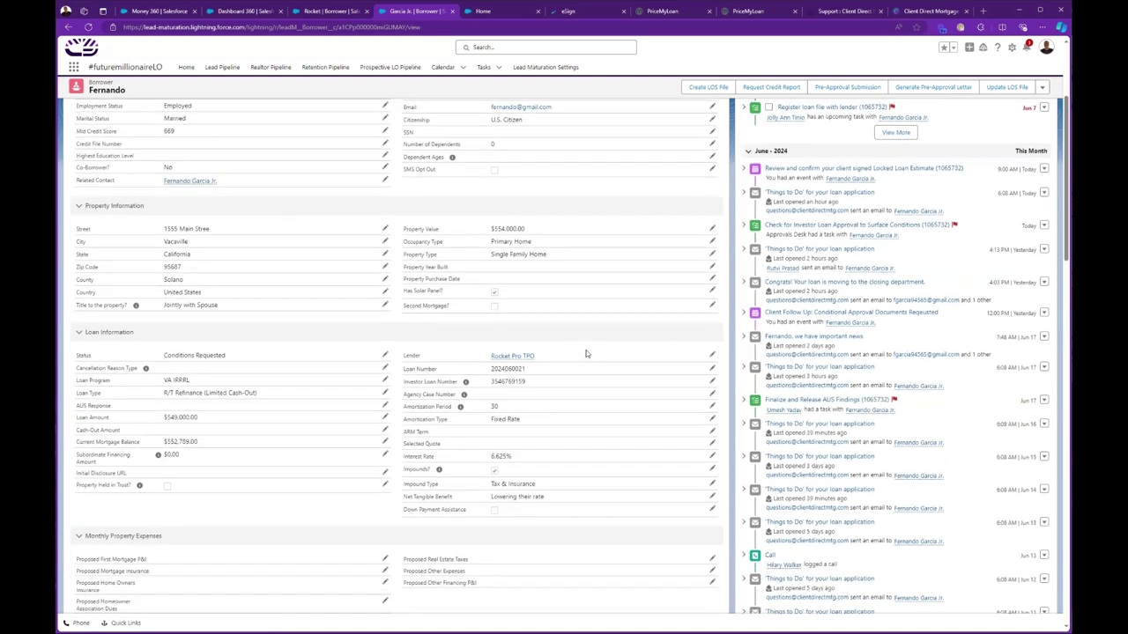
scroll(586, 353, "up", 2)
scroll(586, 354, "up", 3)
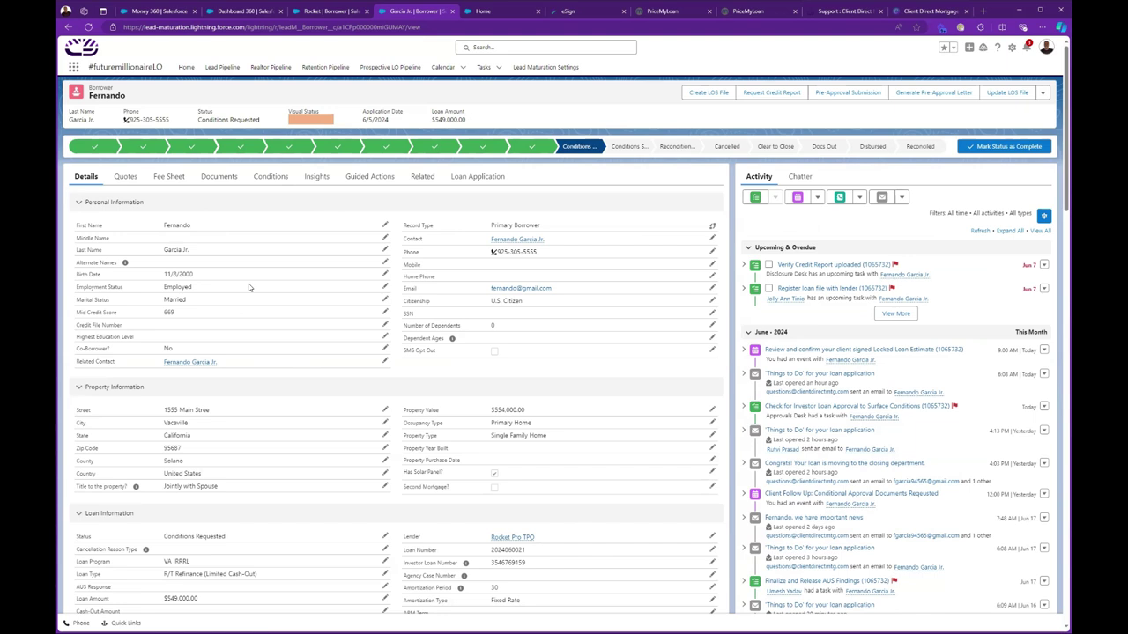
left_click(267, 179)
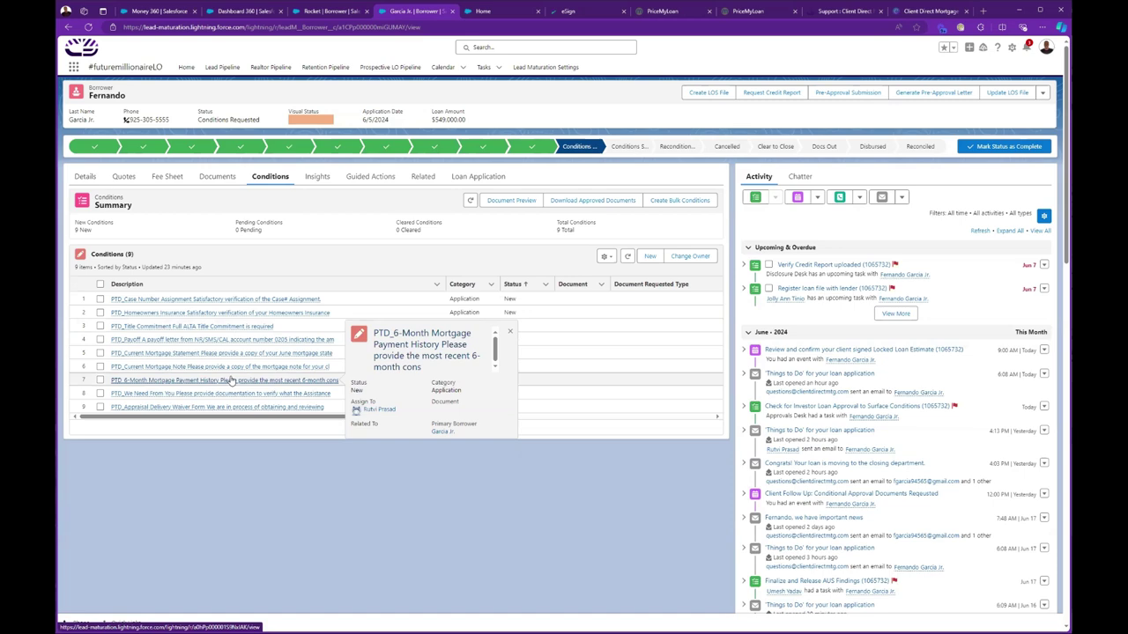
mouse_move(244, 340)
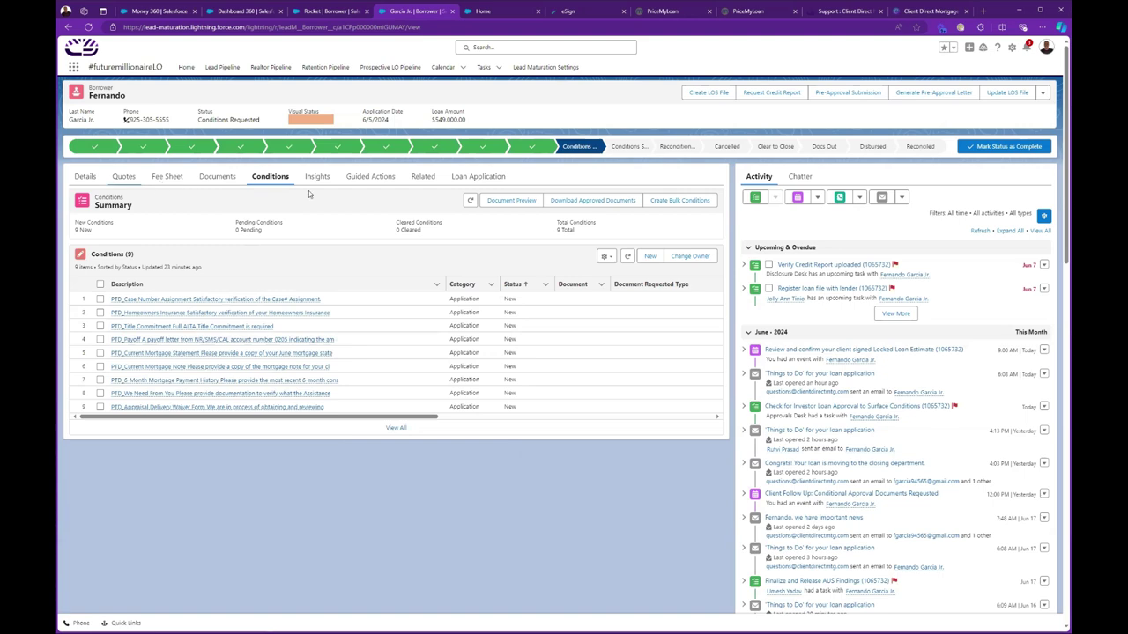
left_click(88, 178)
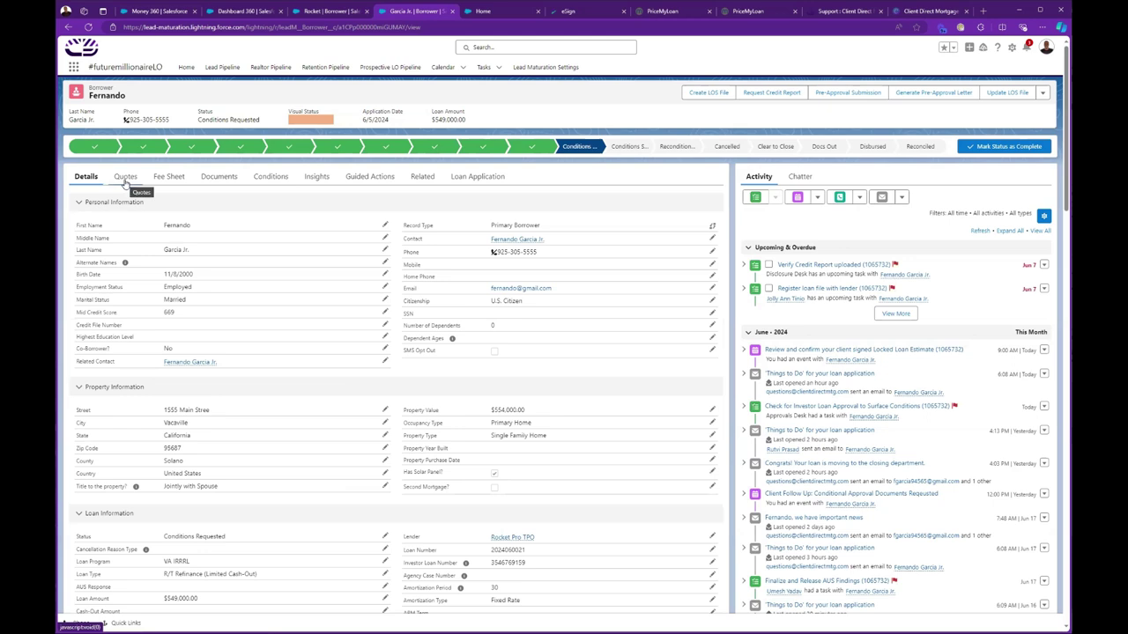
- Open the Quotes tab and expand the 30 YR FIXED VA investor rates, starting at 5.240
left_click(125, 178)
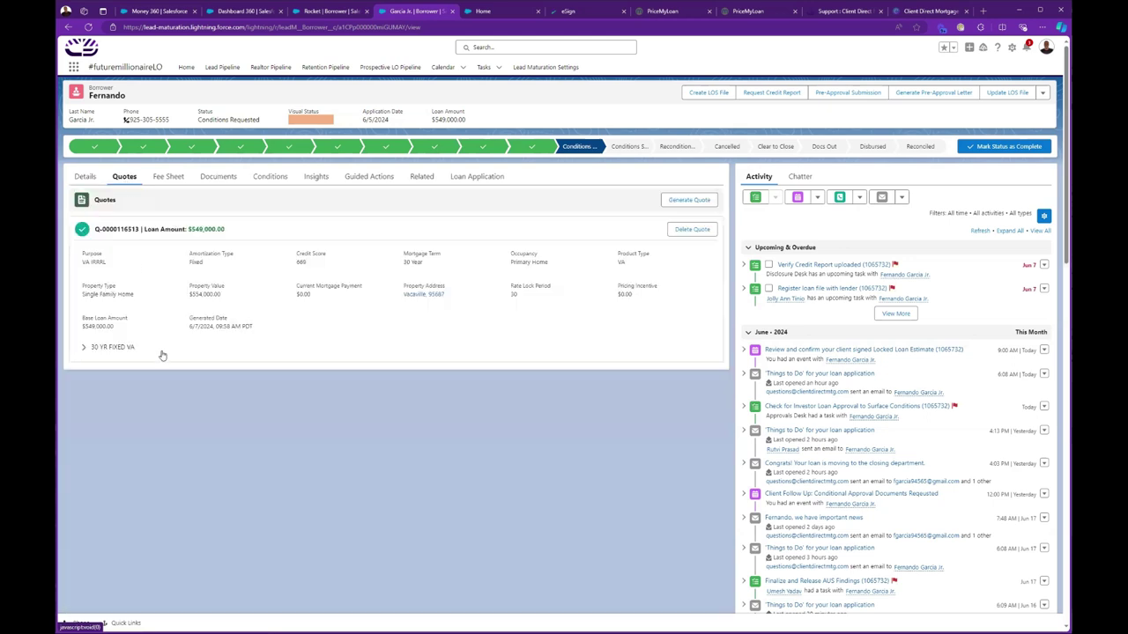
left_click(115, 349)
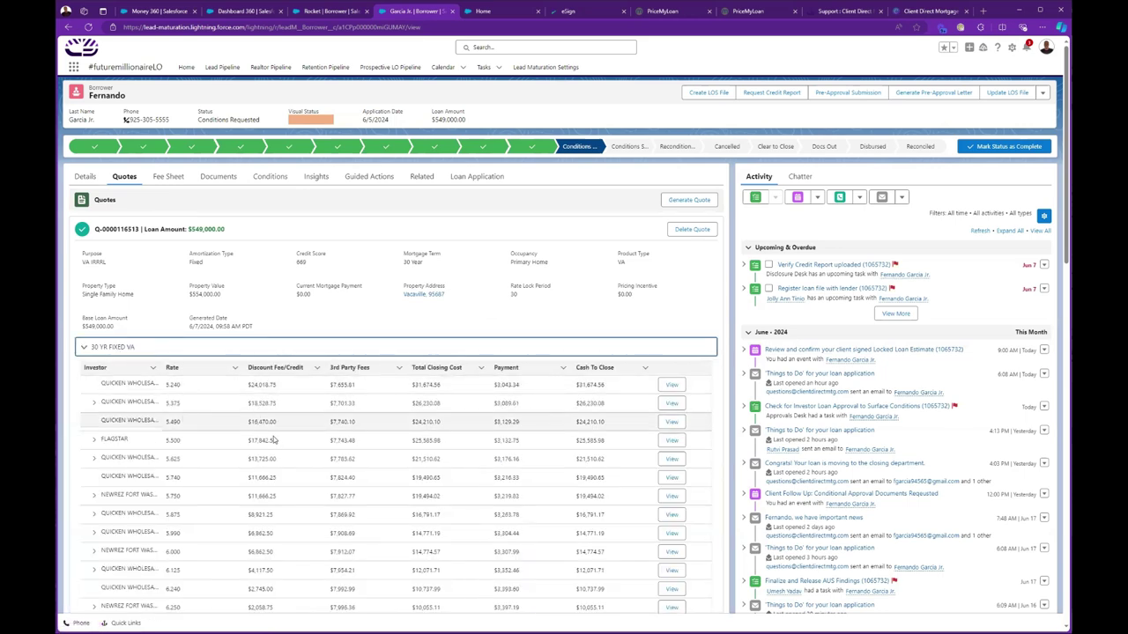
scroll(275, 441, "down", 1)
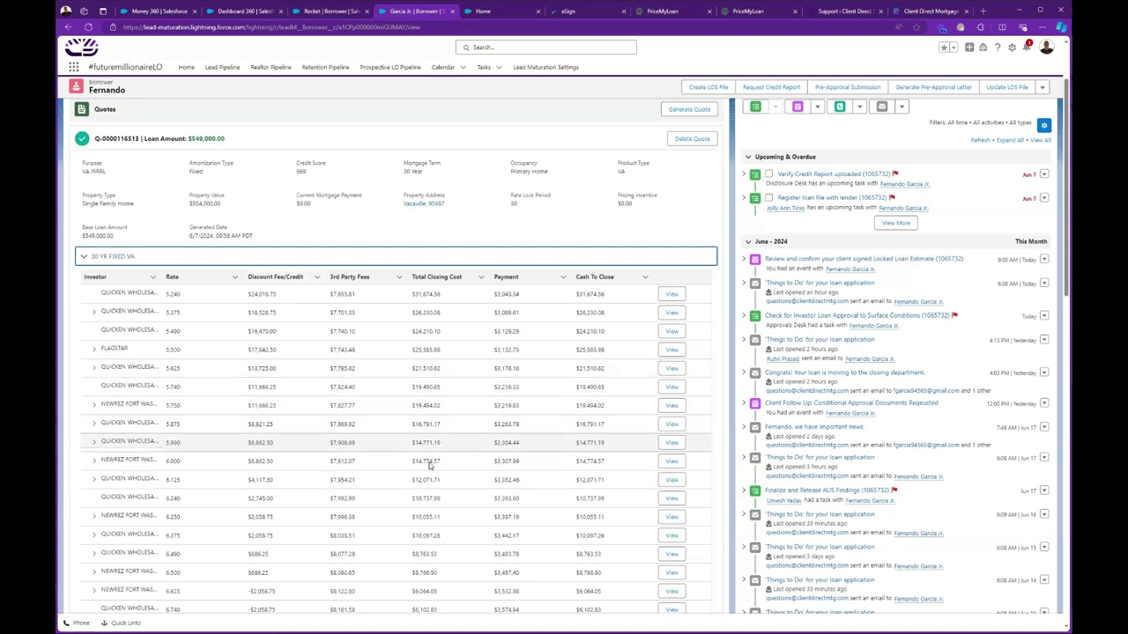
- Check the 5.750 rate's closing costs in the Loan Quote breakdown, then show the Chatter feed
left_click(673, 406)
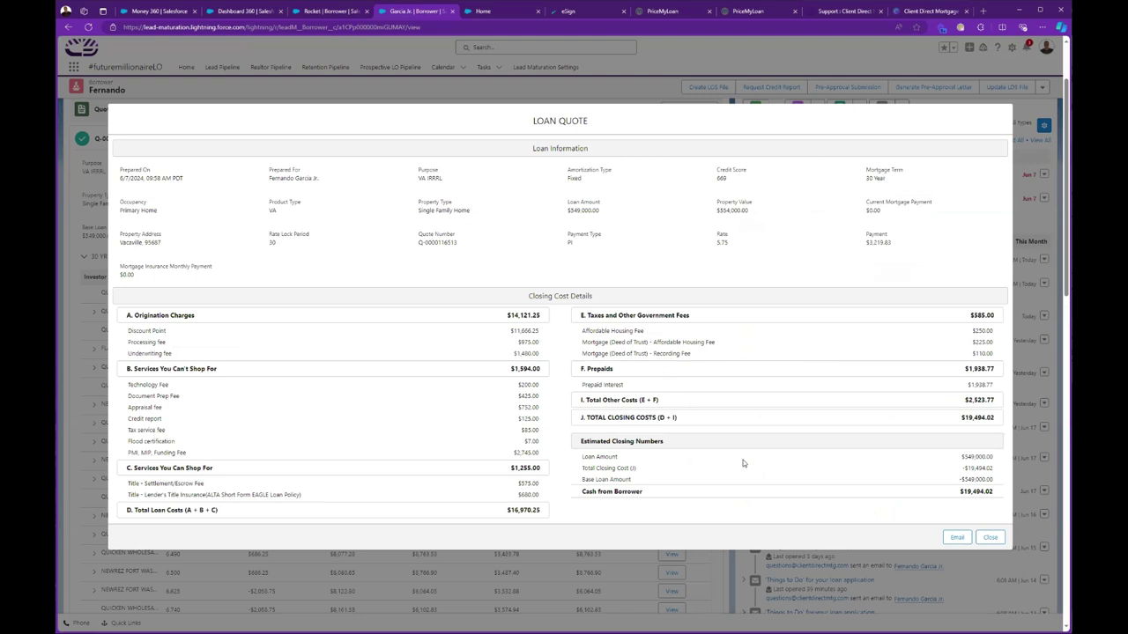
left_click(989, 537)
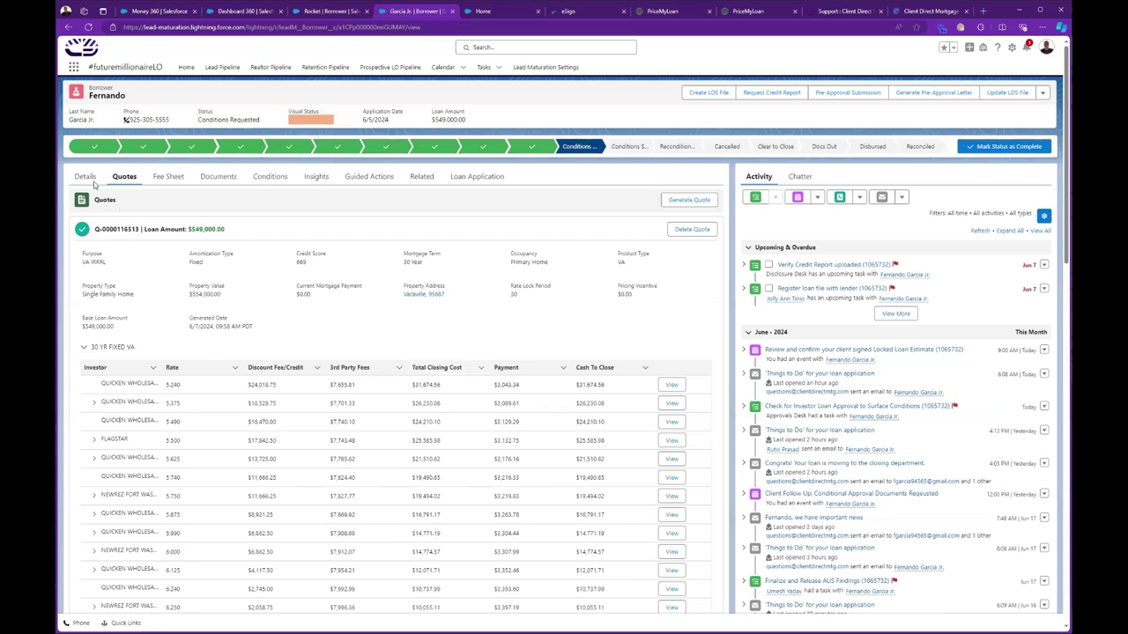
left_click(801, 177)
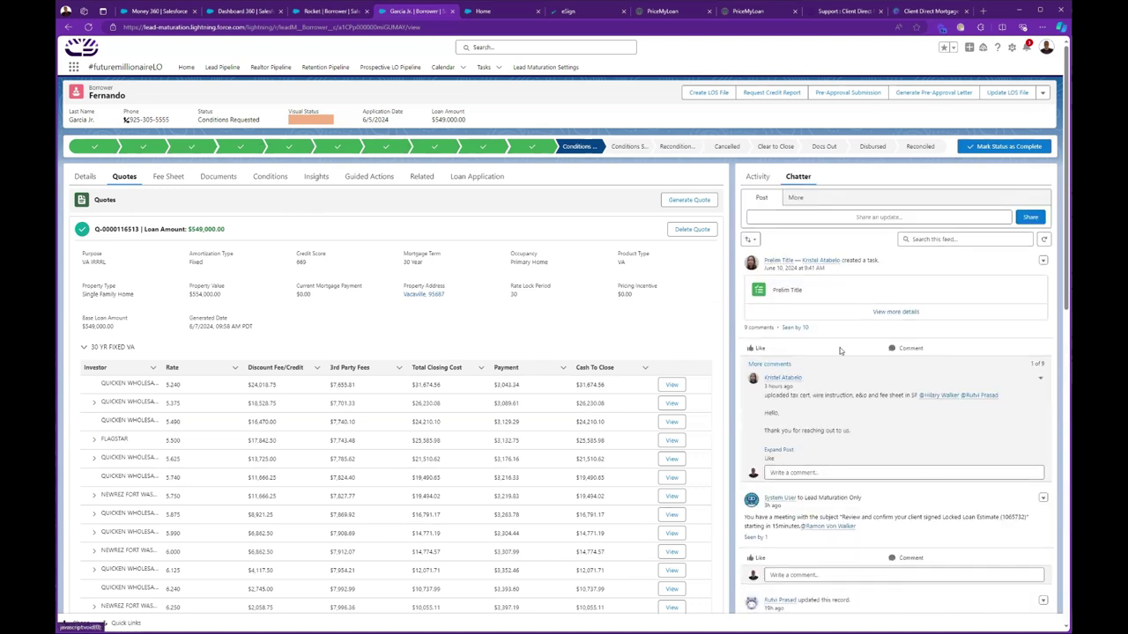
scroll(851, 326, "down", 1)
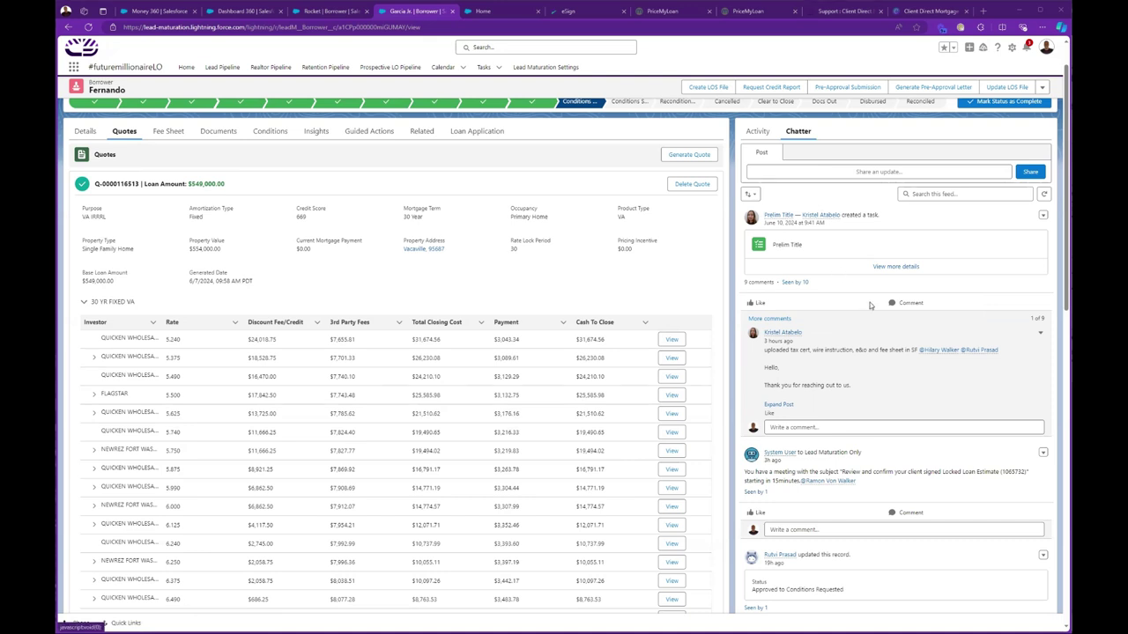
scroll(841, 296, "up", 1)
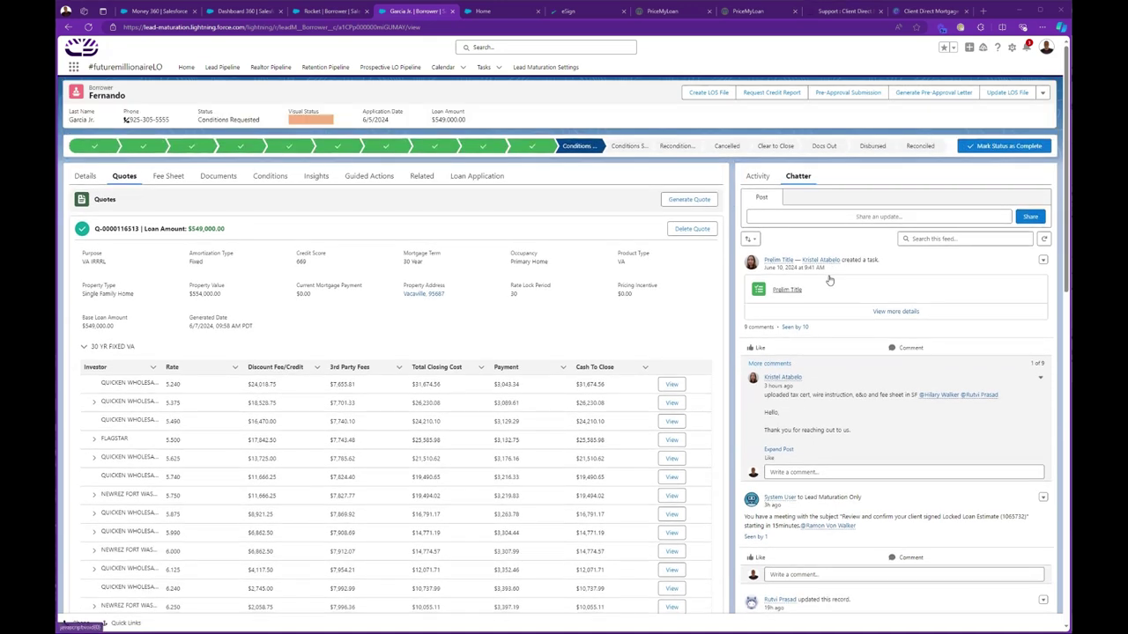
scroll(808, 276, "down", 1)
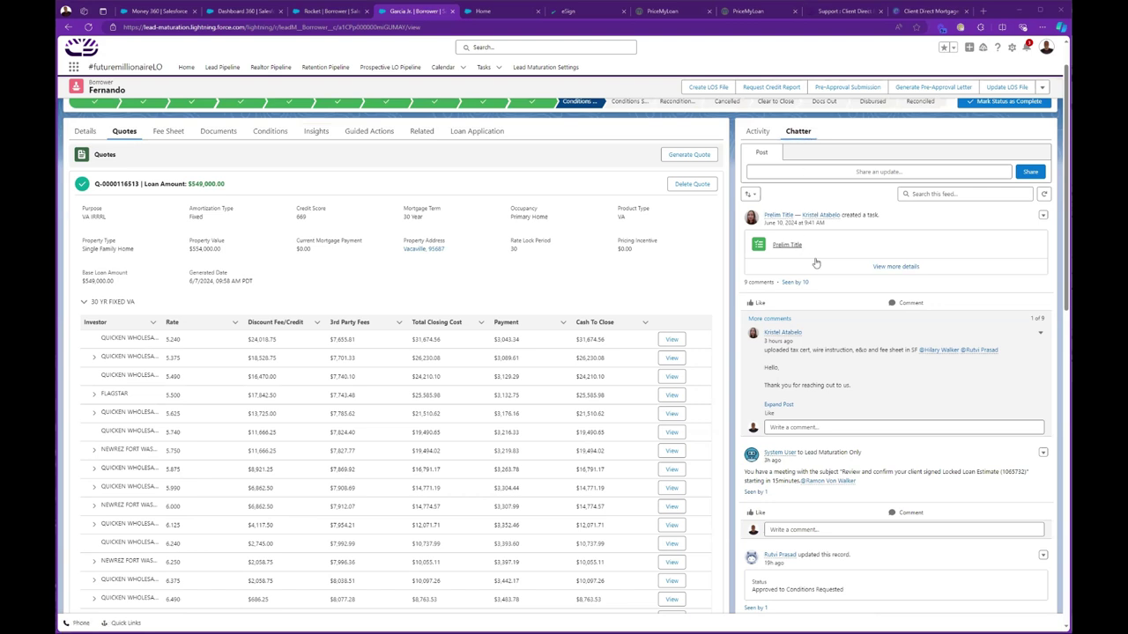
mouse_move(794, 338)
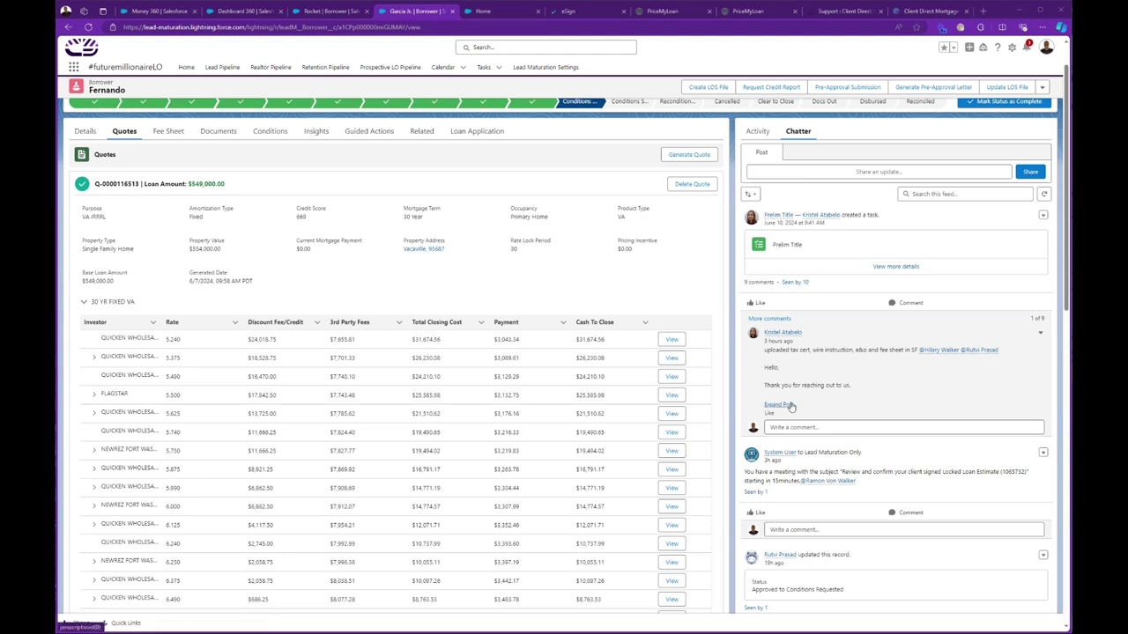
scroll(862, 395, "down", 1)
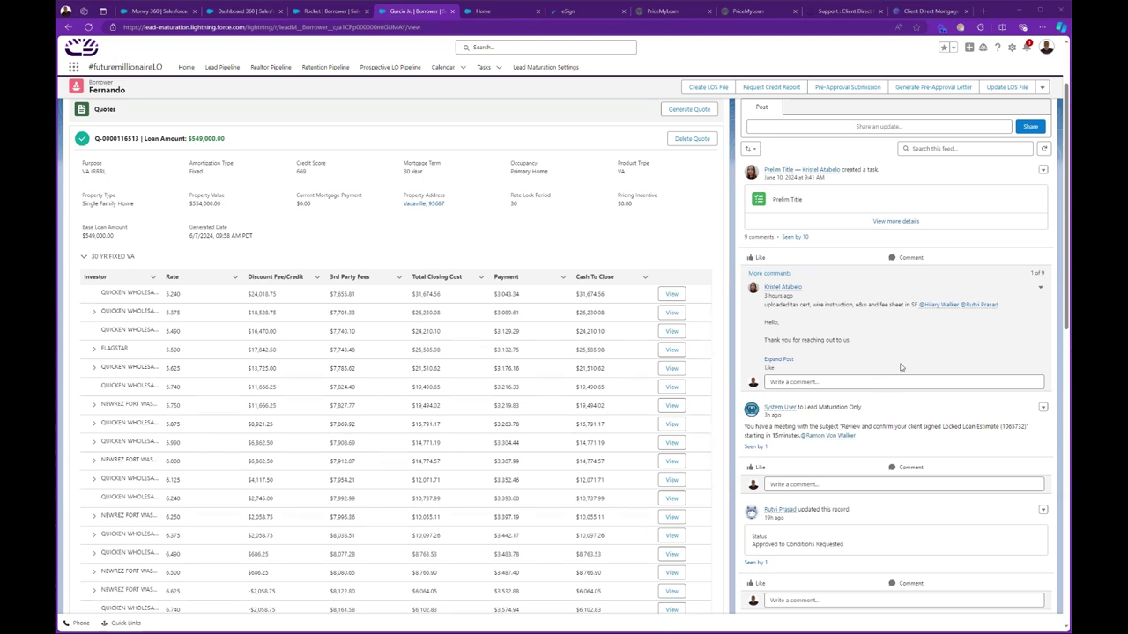
scroll(862, 375, "down", 2)
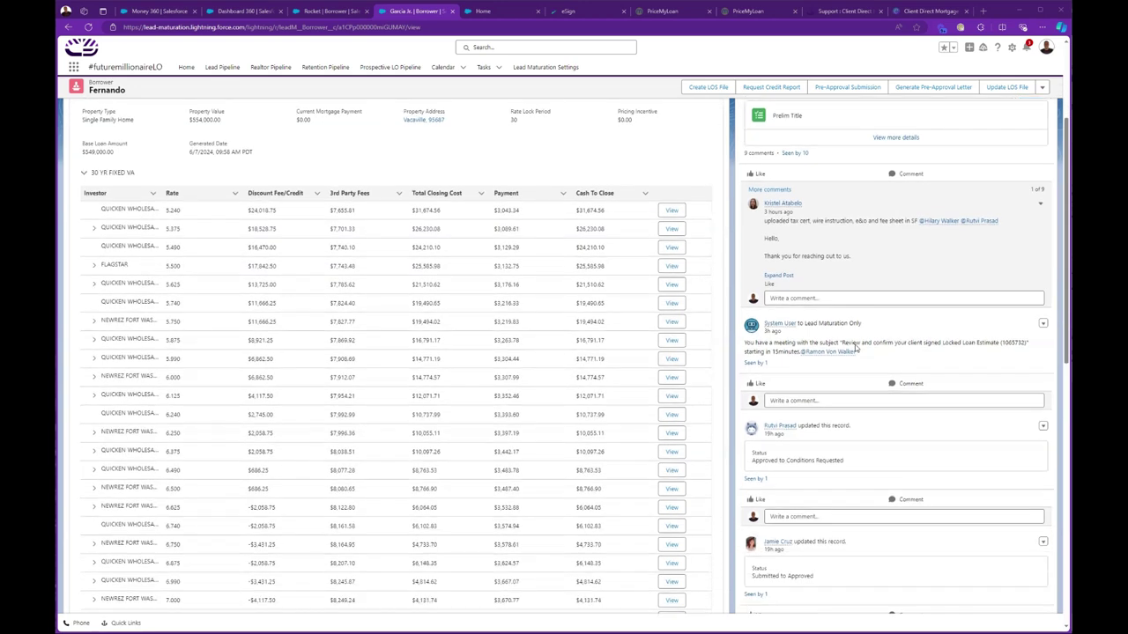
scroll(854, 349, "down", 1)
scroll(849, 342, "down", 2)
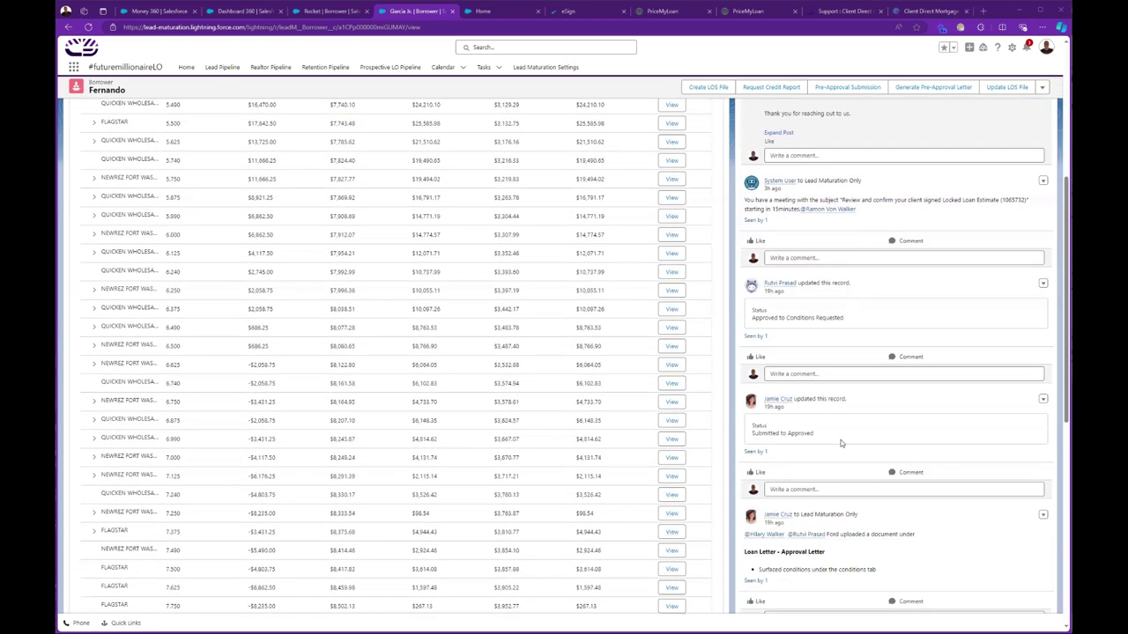
scroll(851, 373, "down", 5)
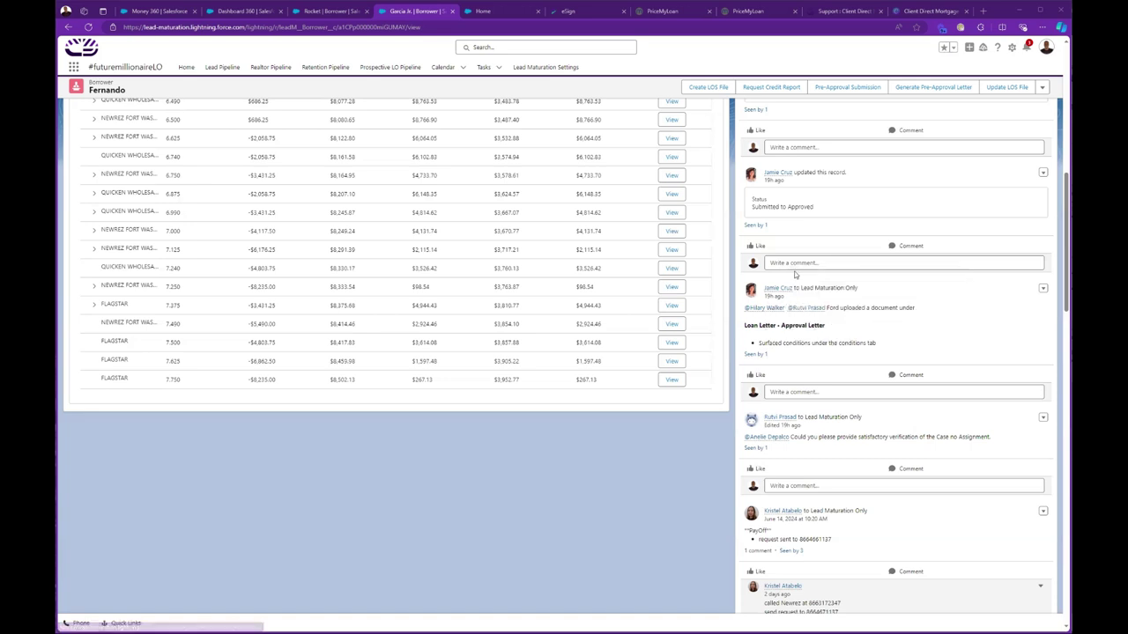
scroll(784, 295, "up", 1)
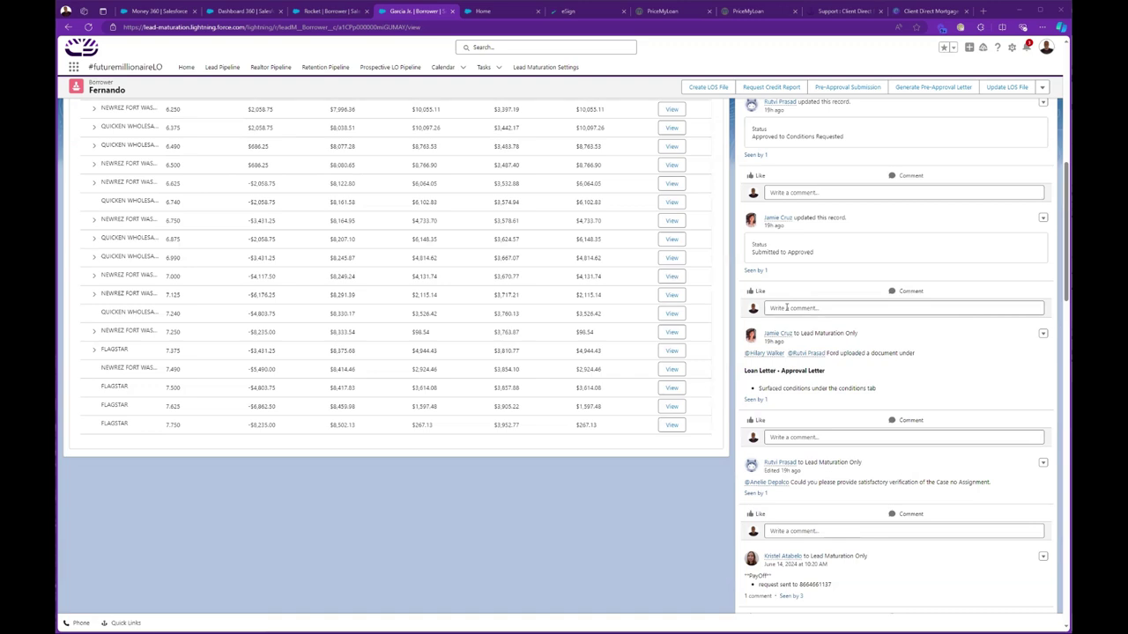
scroll(652, 410, "up", 5)
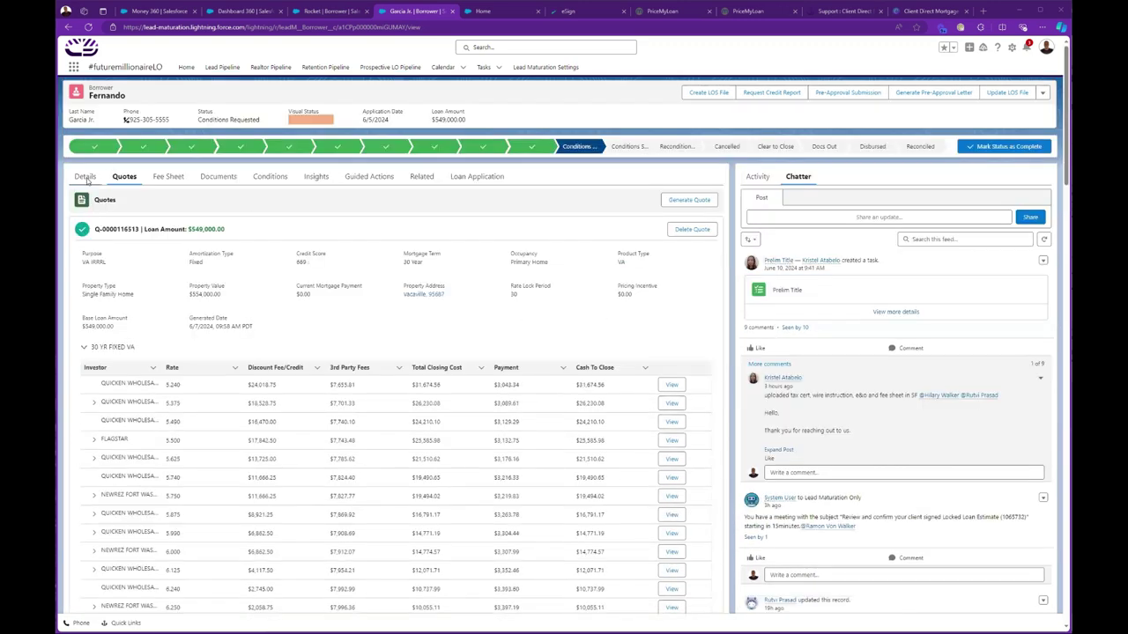
left_click(86, 176)
scroll(442, 363, "down", 10)
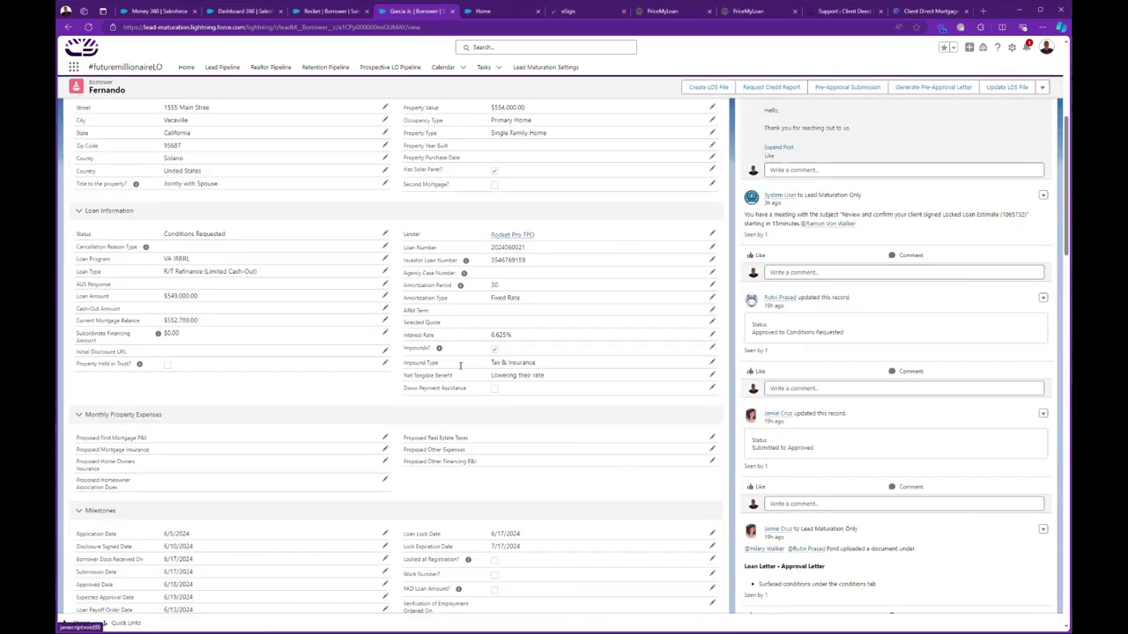
scroll(236, 358, "down", 3)
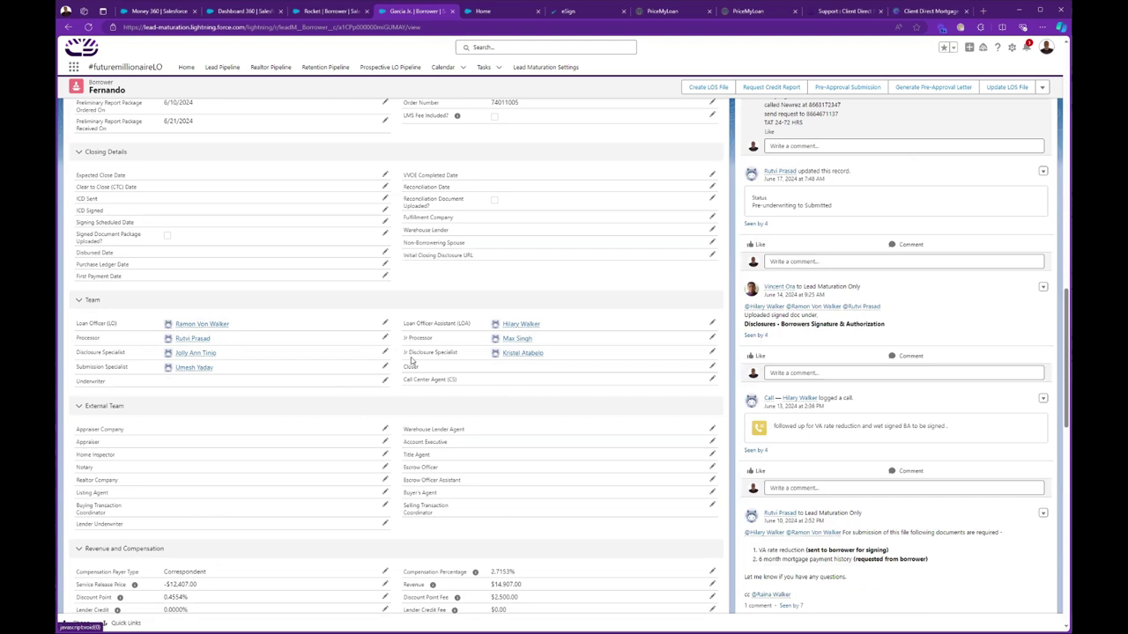
scroll(527, 427, "up", 1)
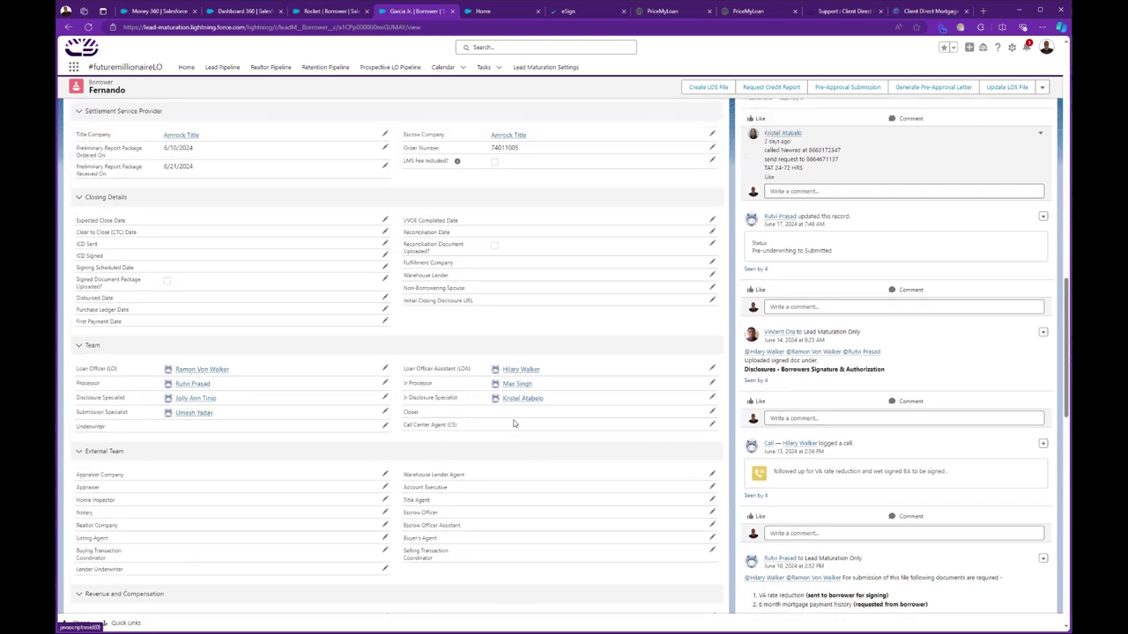
scroll(401, 424, "up", 15)
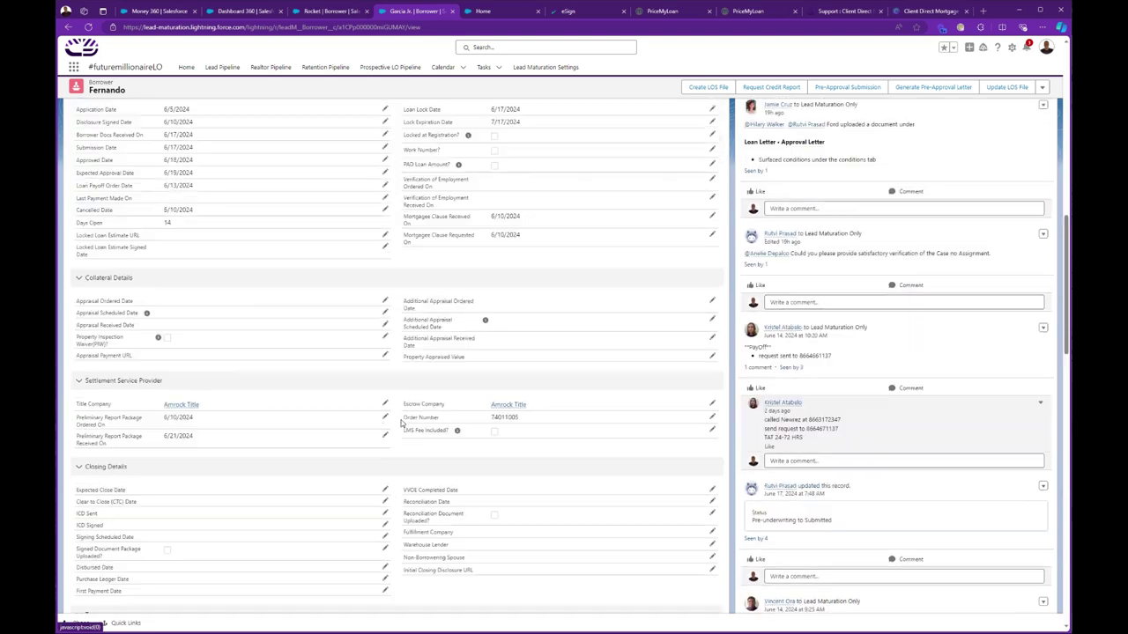
scroll(401, 424, "up", 3)
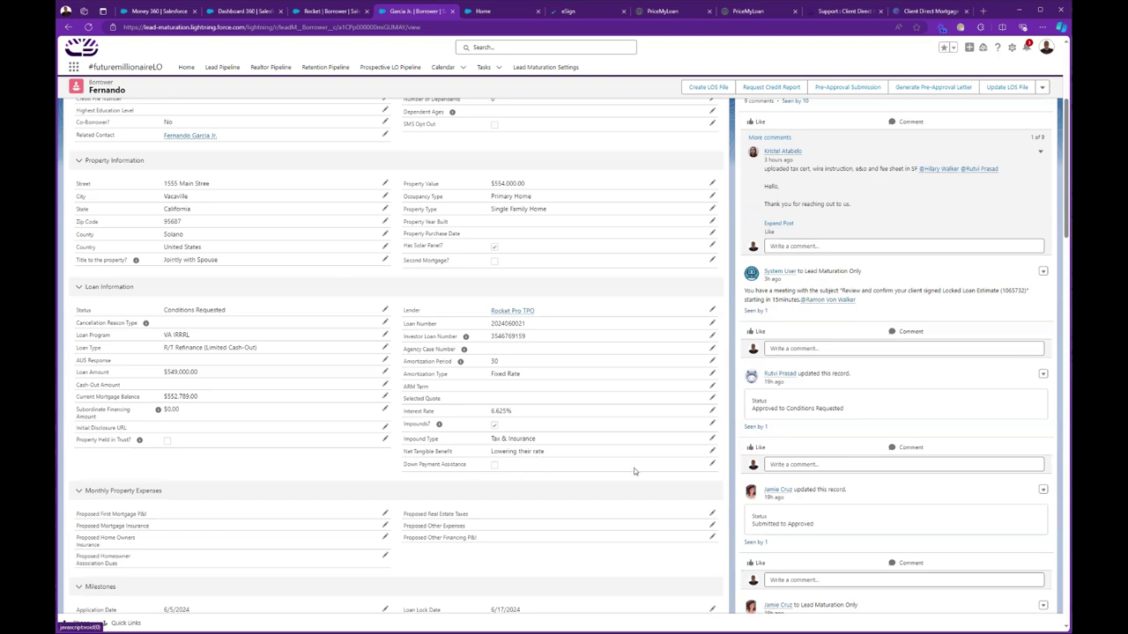
scroll(633, 471, "up", 5)
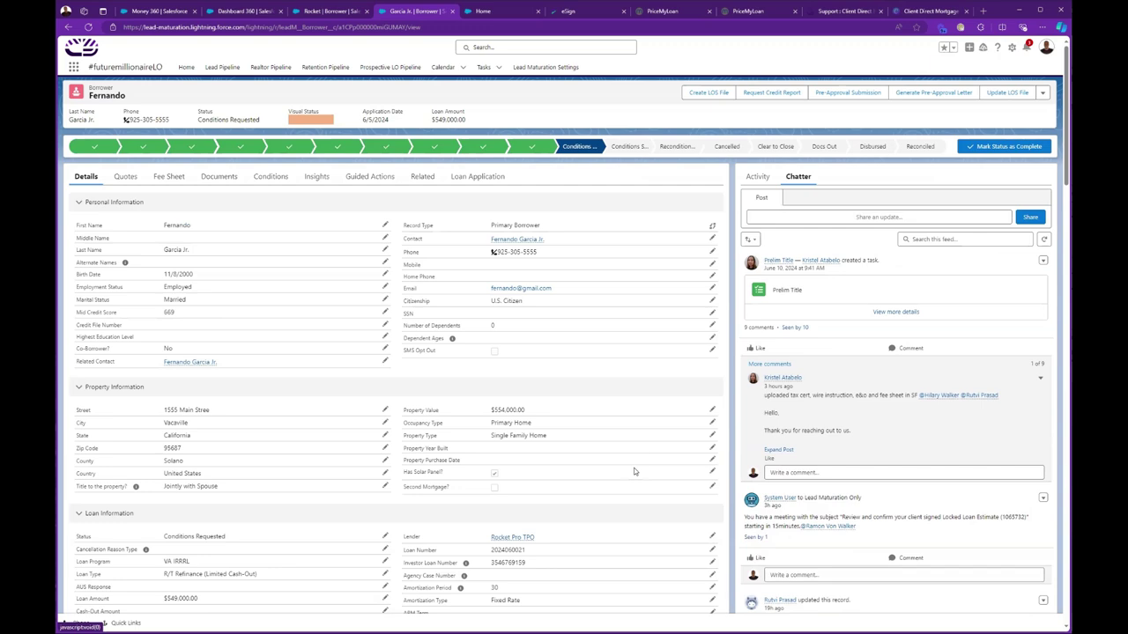
scroll(835, 473, "down", 2)
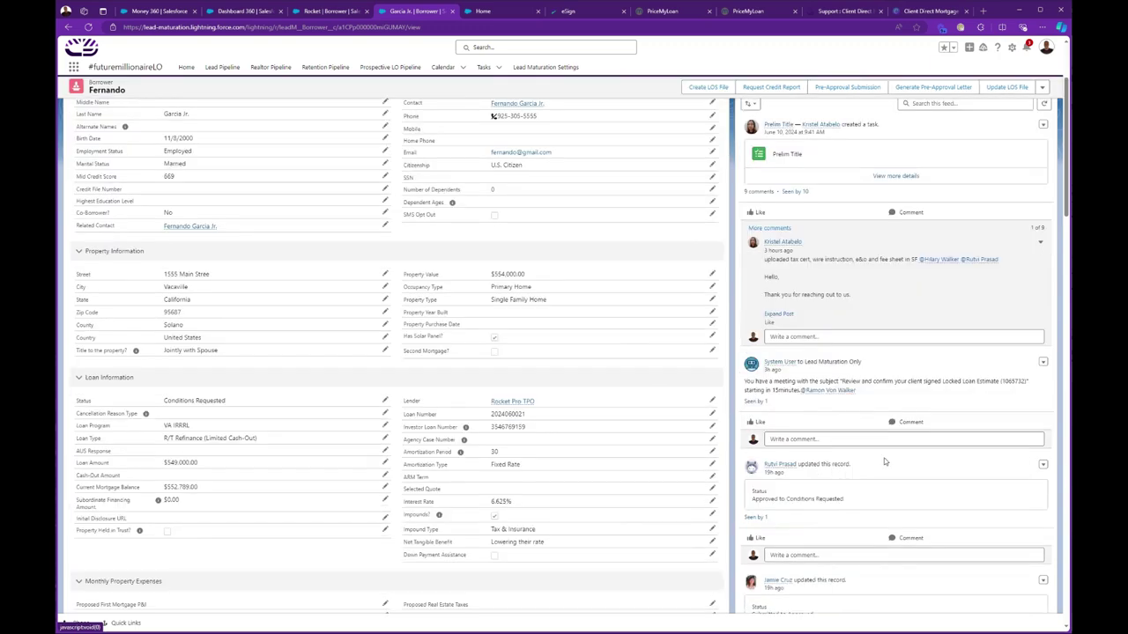
scroll(816, 273, "up", 5)
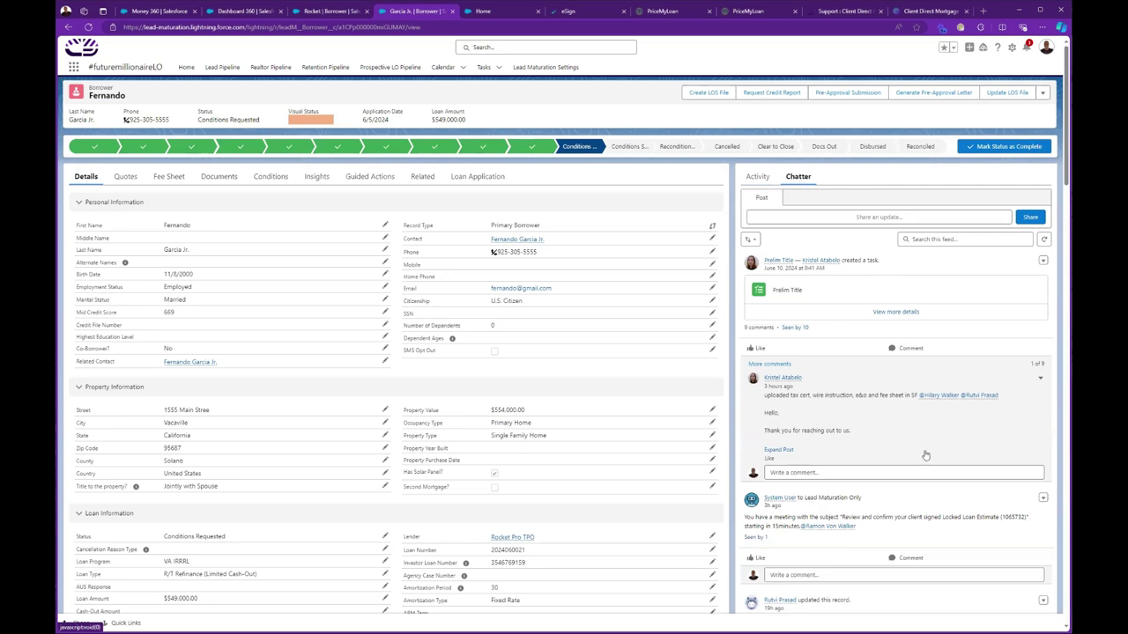
scroll(928, 527, "down", 3)
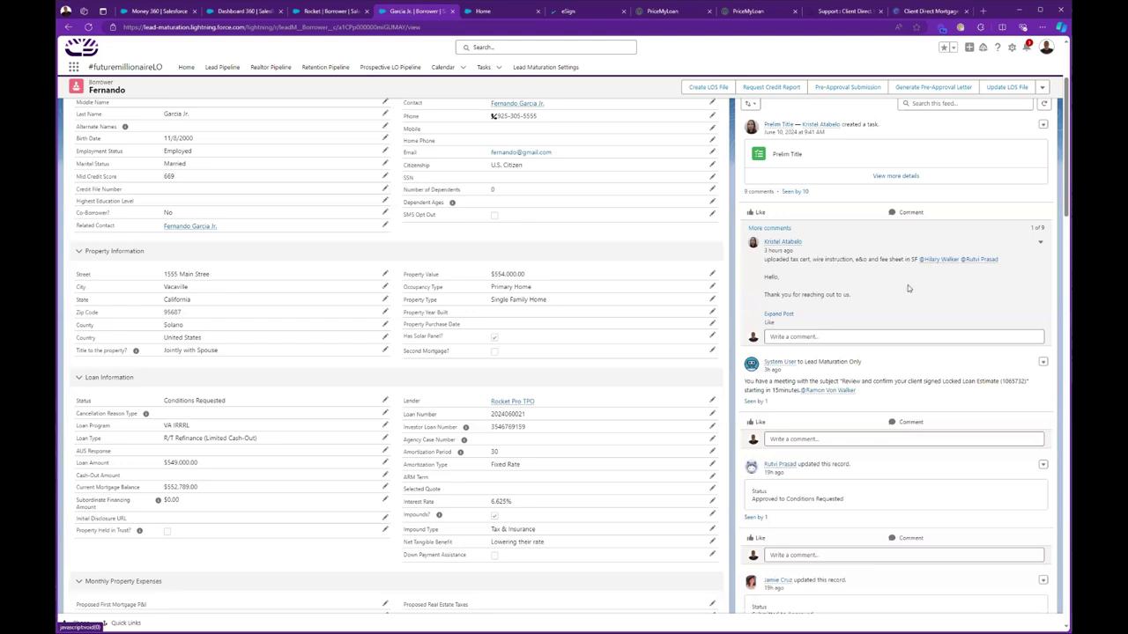
scroll(881, 259, "up", 3)
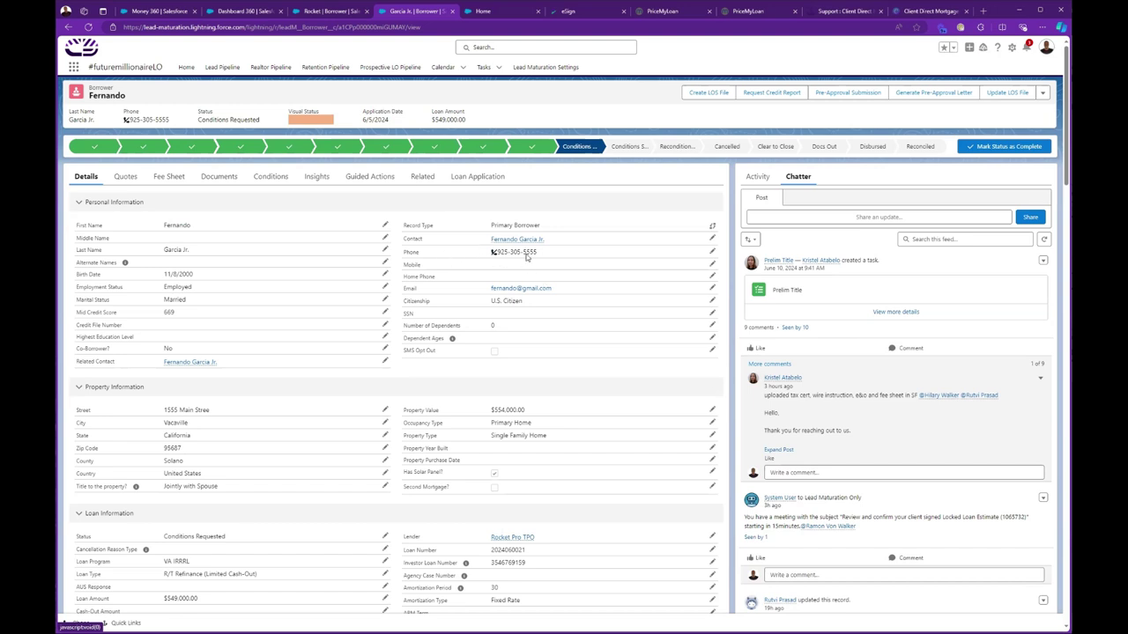
scroll(529, 316, "down", 1)
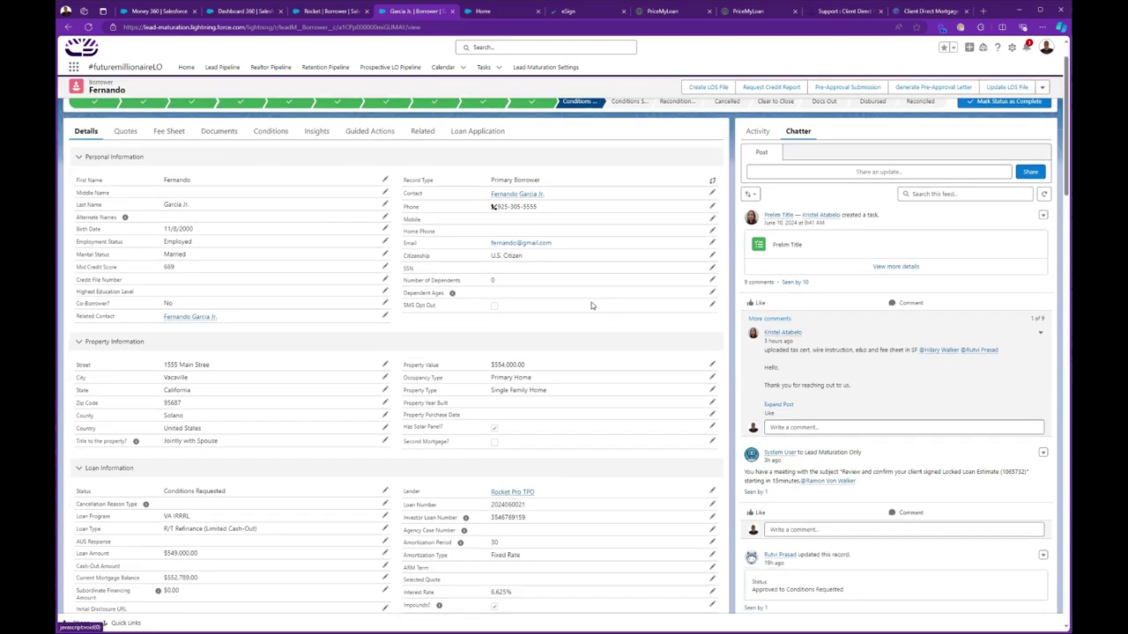
scroll(591, 302, "up", 1)
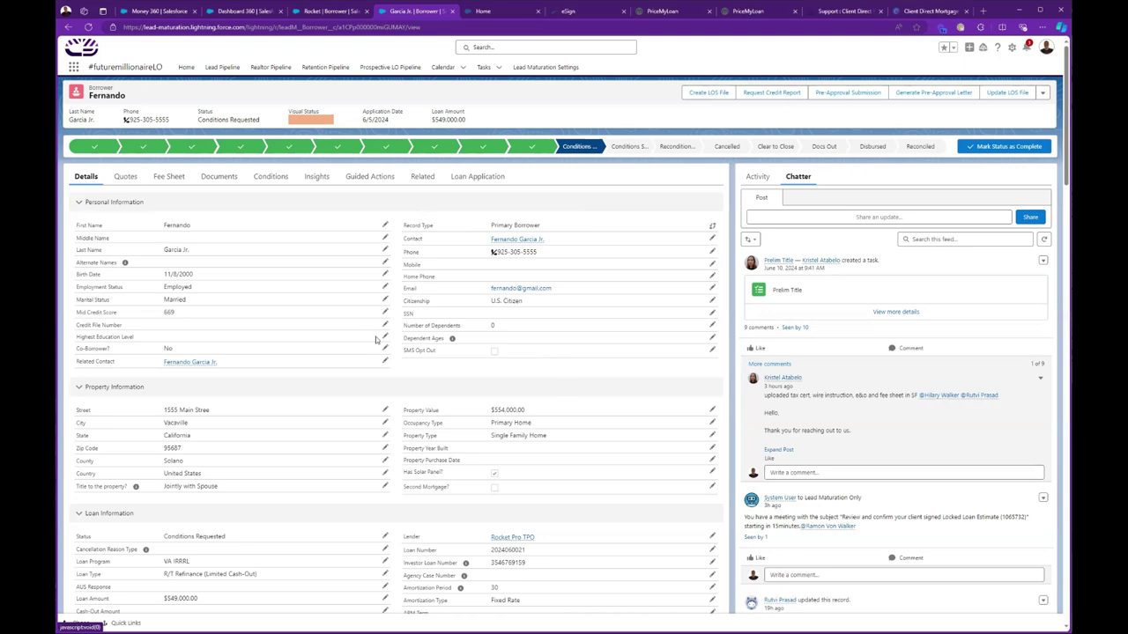
scroll(375, 339, "down", 5)
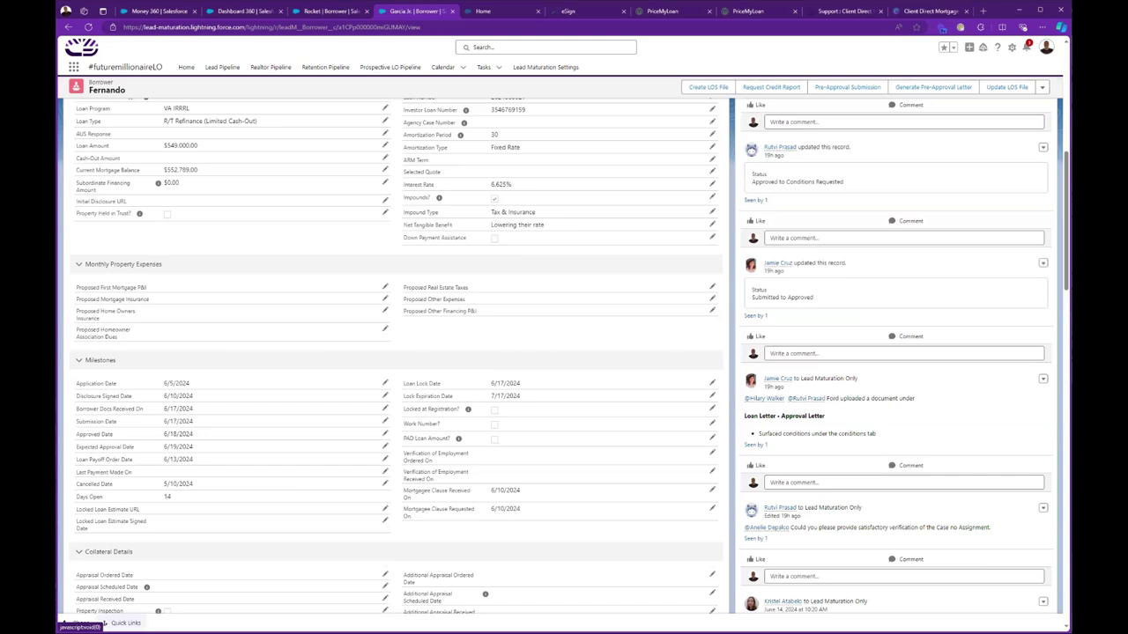
- Use Quick Links to reach the 165 Clover file's application information in MeridianLink LOS
left_click(123, 623)
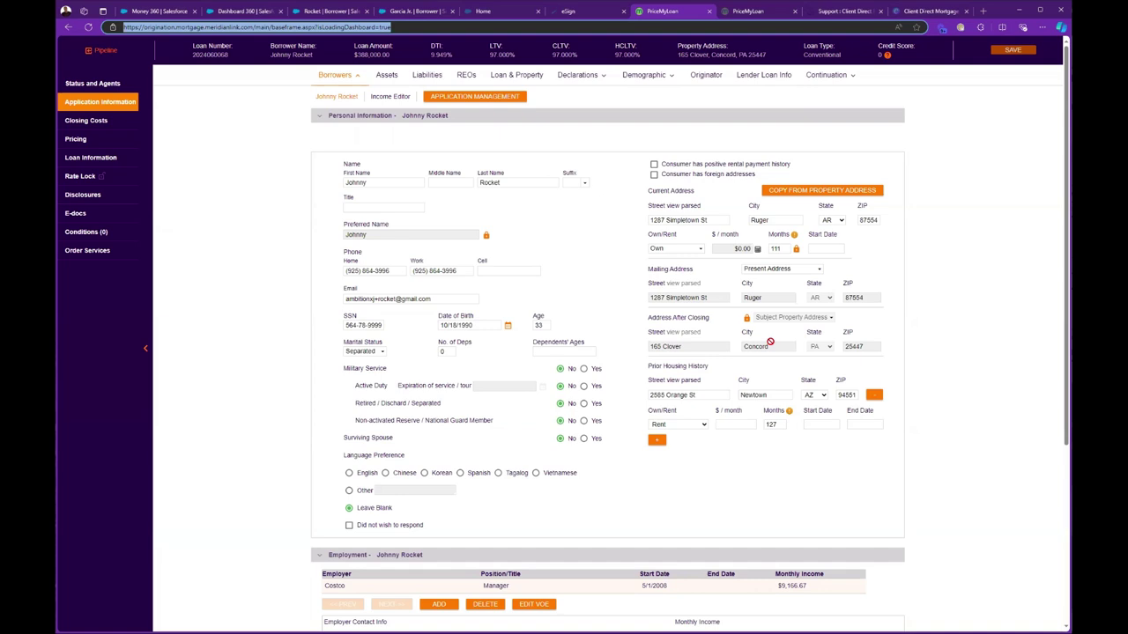
scroll(702, 323, "down", 3)
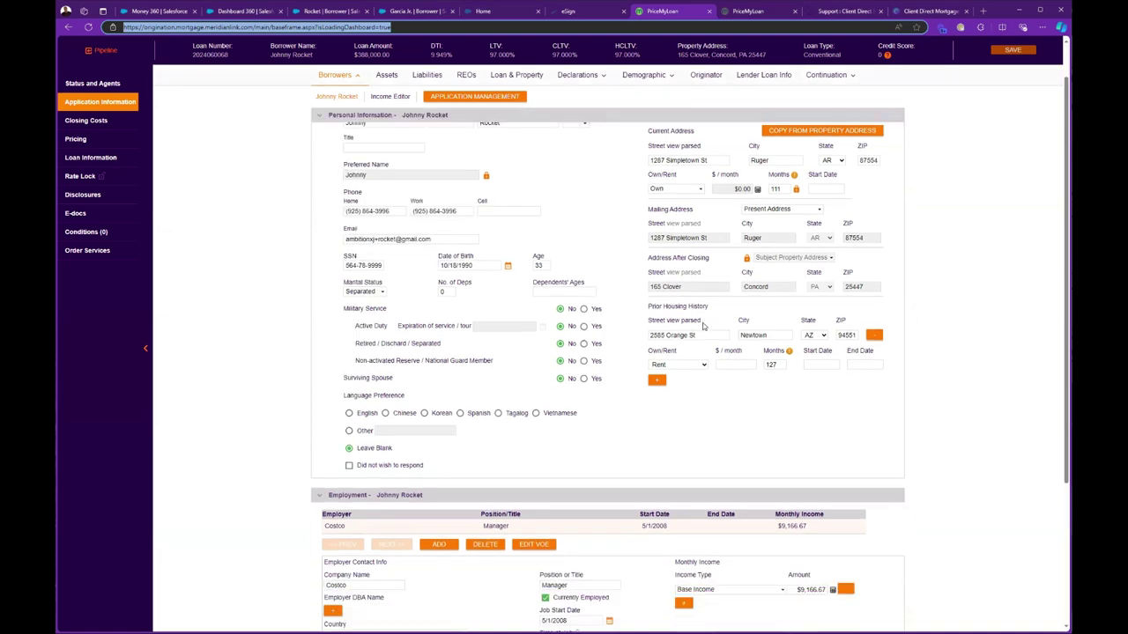
scroll(702, 326, "up", 3)
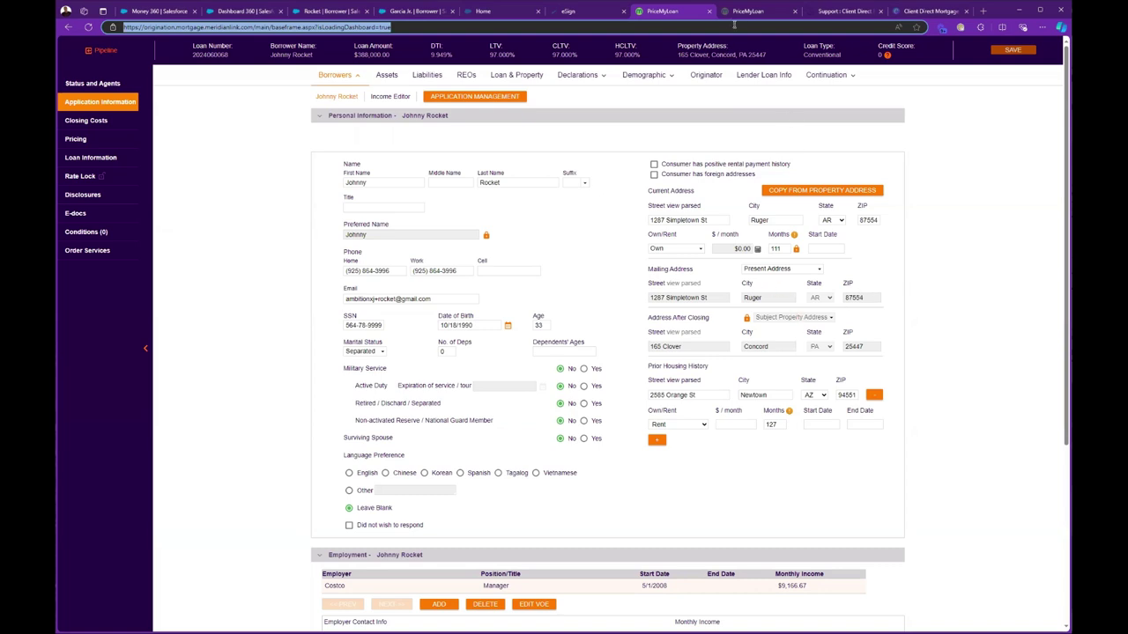
mouse_move(749, 11)
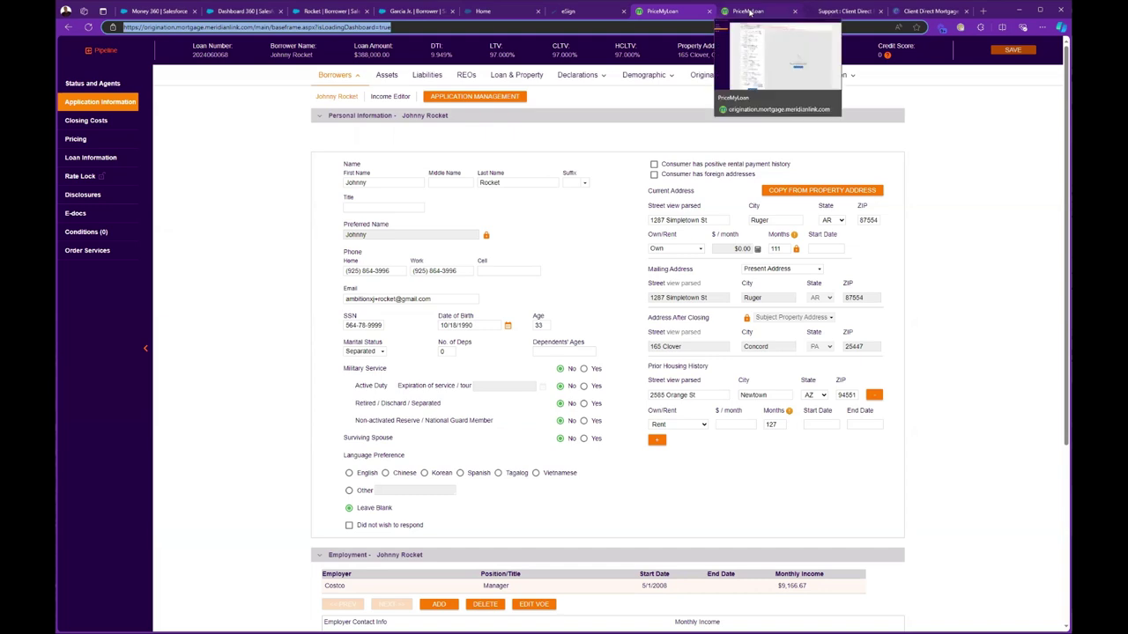
- Switch to PriceMyLoan's Quick Pricer, showing a blank Property & Loan Info form with 160 programs
left_click(749, 11)
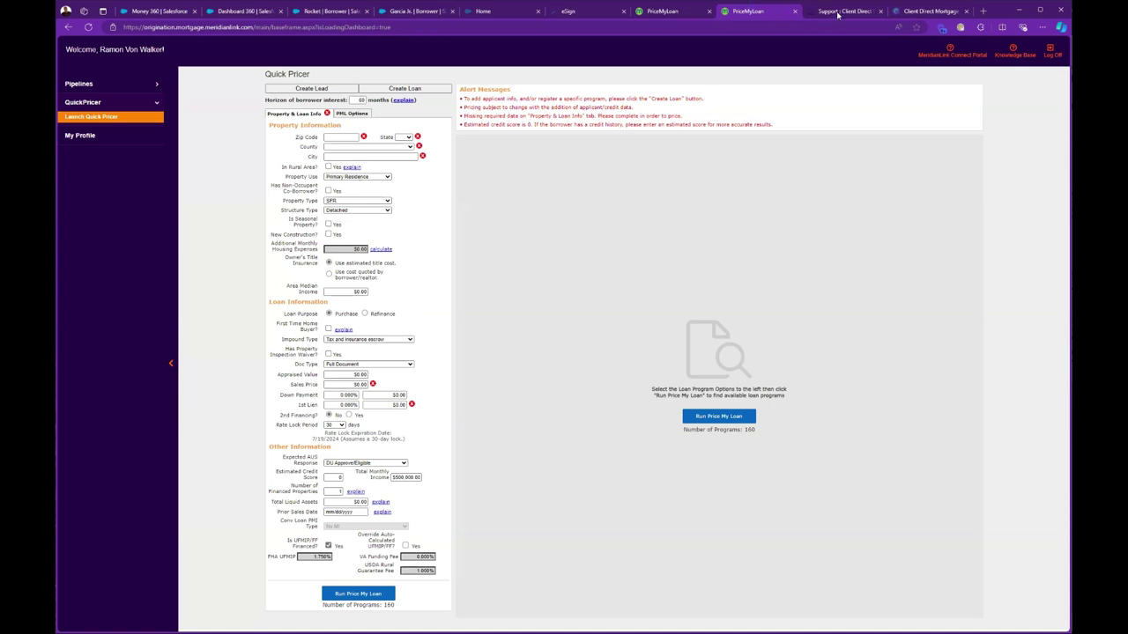
mouse_move(840, 14)
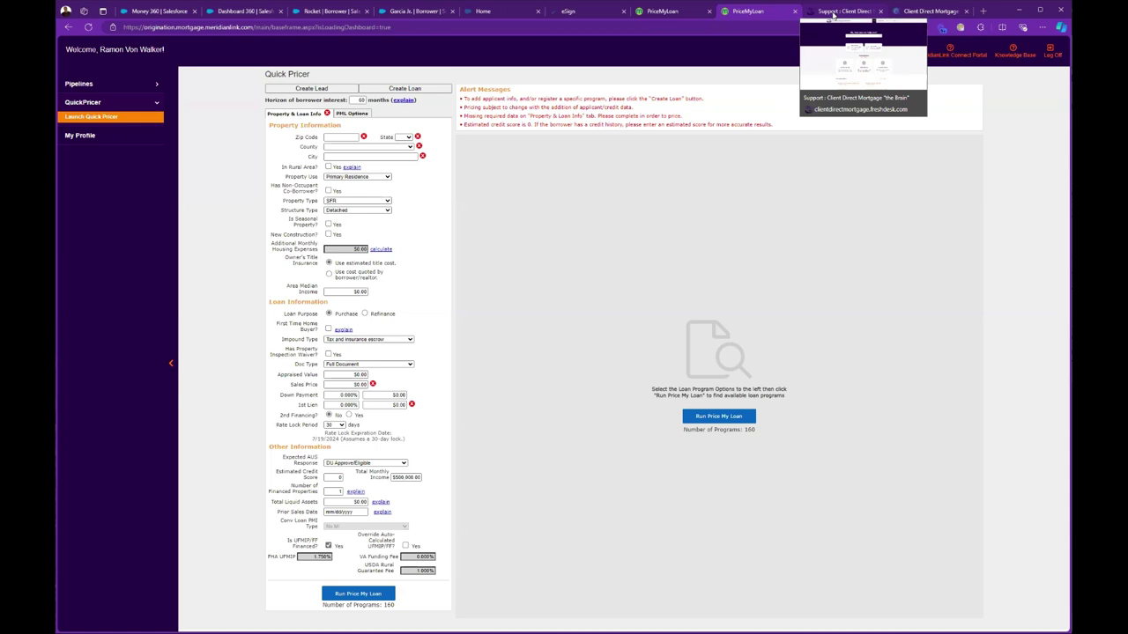
- Go back to the VA IRRRL borrower record in Salesforce
left_click(916, 11)
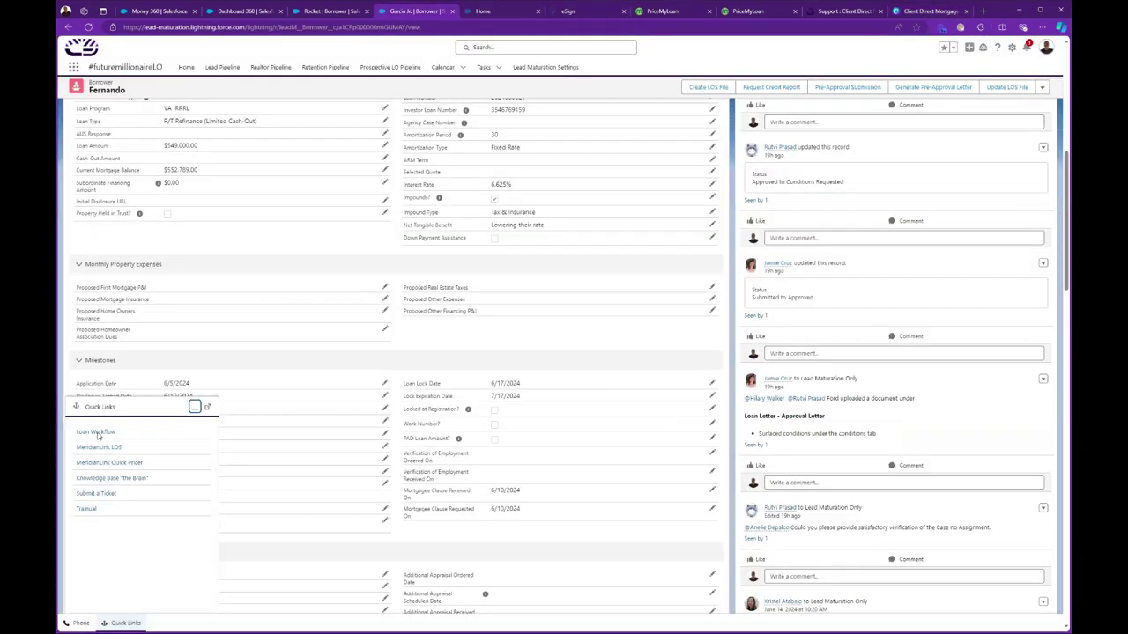
- Show the Canva loan status chart mapping New through Pre-Underwriting to Submitted
left_click(934, 11)
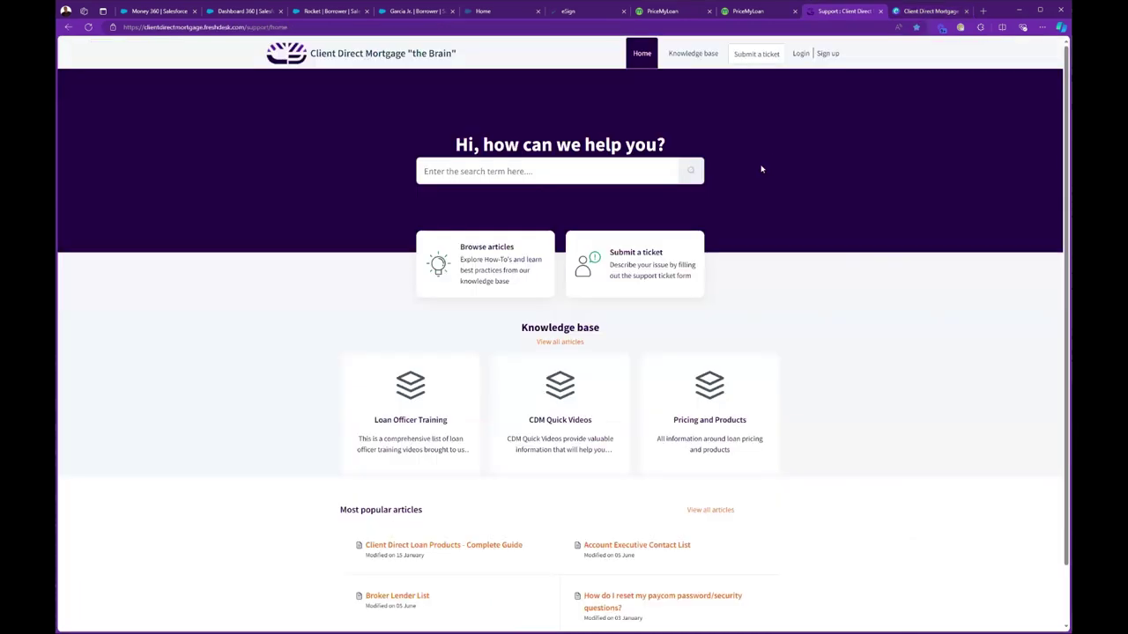
- Bring up the Client Direct Mortgage Ticketing System's 'Submit a ticket' page in Freshdesk
left_click(837, 12)
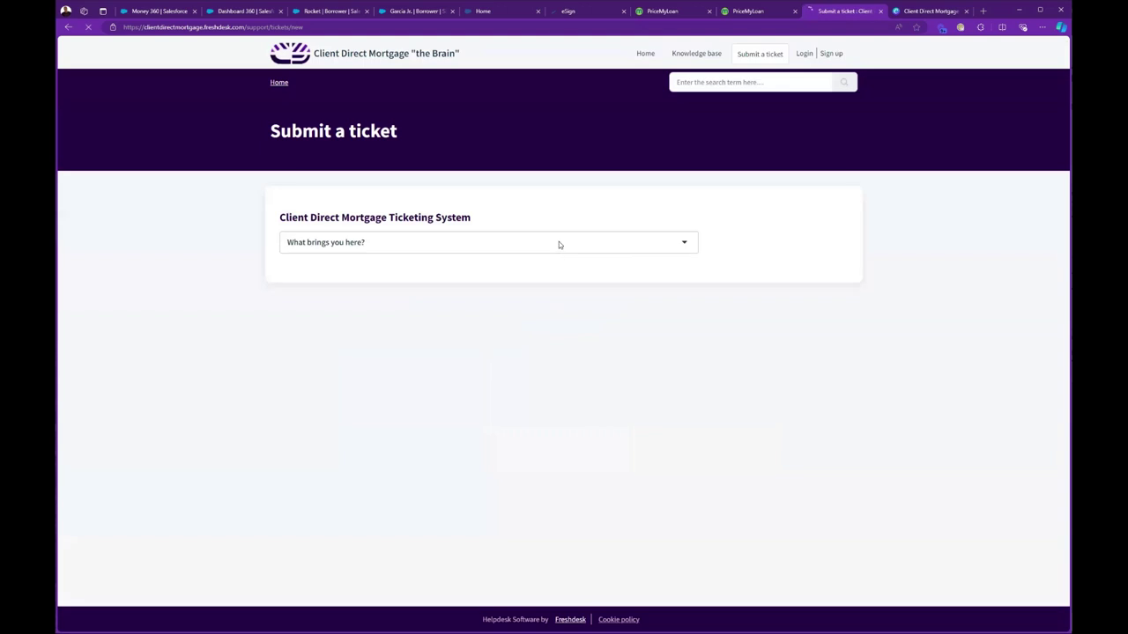
- List the 'What brings you here?' reasons, such as Pricing Request or Issue and Scenario Request
left_click(684, 246)
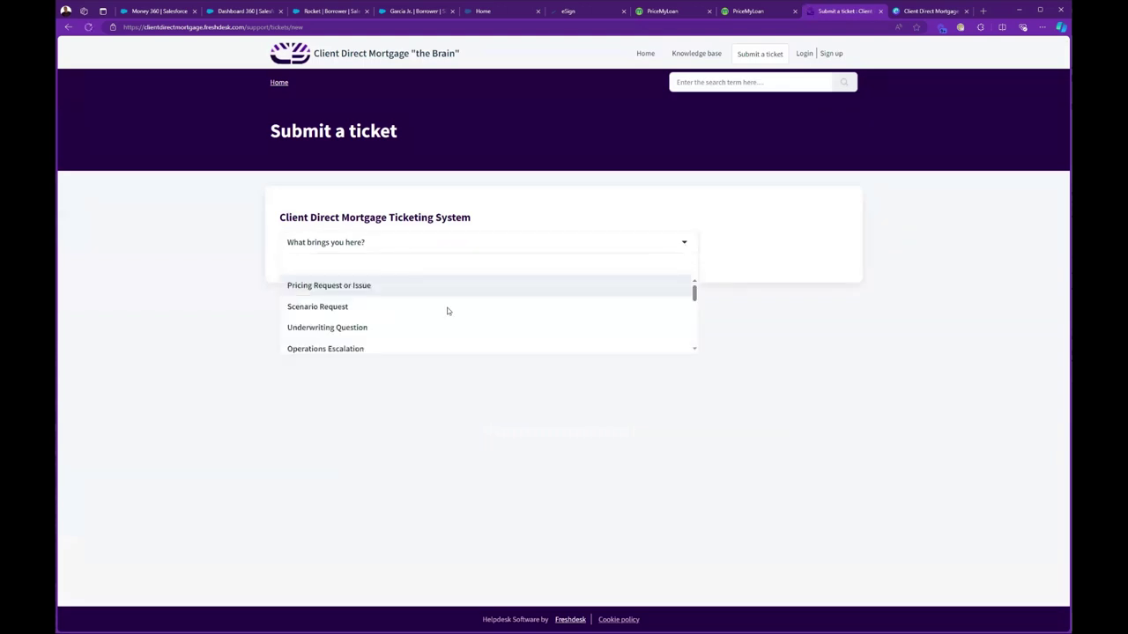